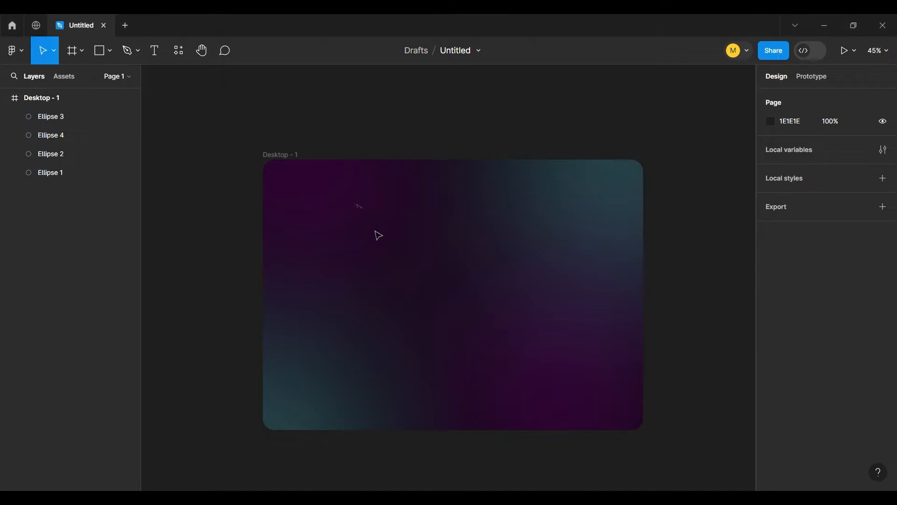
Draw an ellipse over the Desktop - 1 frame, enlarge it to about 1609 × 1635 and centre it on the frame.
click(110, 50)
click(100, 120)
drag(383, 237, 536, 390)
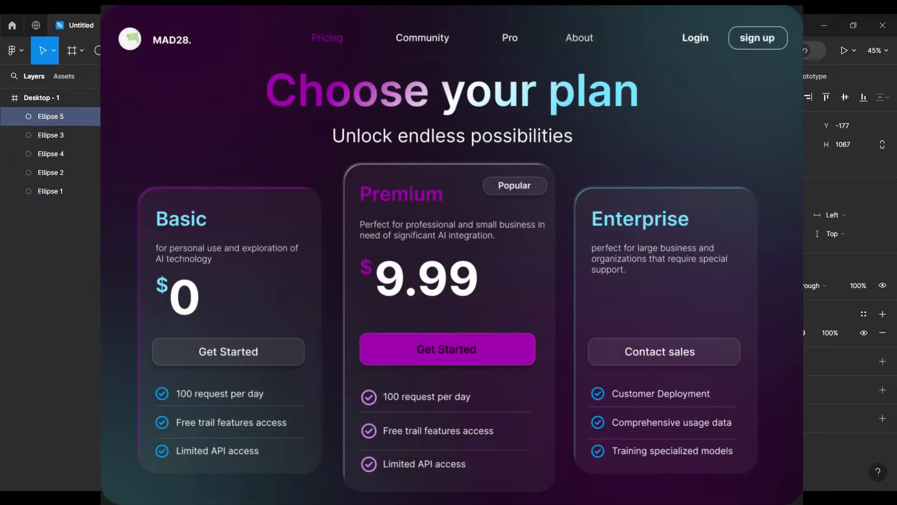
drag(598, 154, 744, 54)
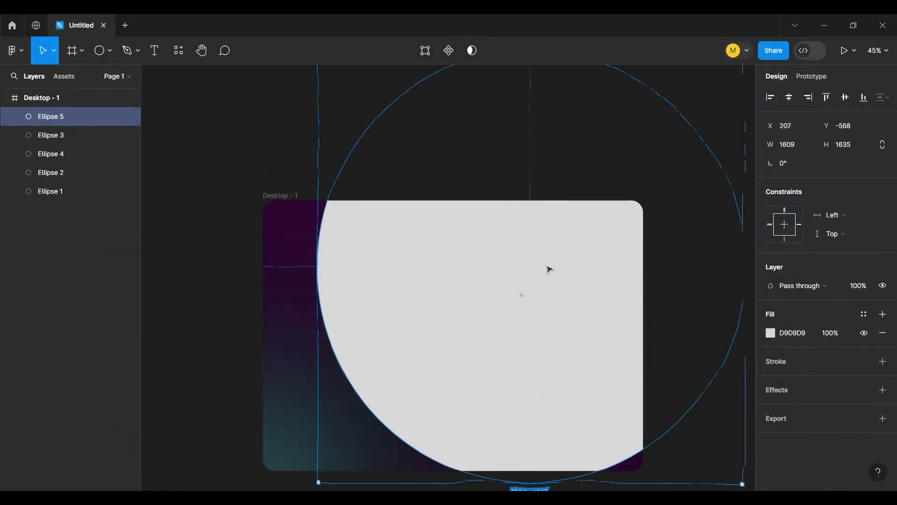
drag(548, 268, 471, 348)
Fill the large ellipse with black 000000 at 25% opacity.
click(770, 333)
click(663, 372)
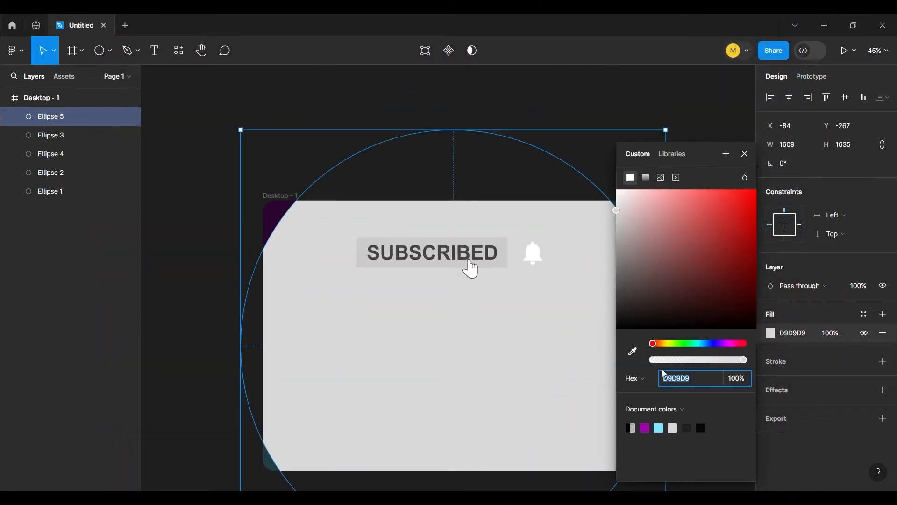
click(631, 428)
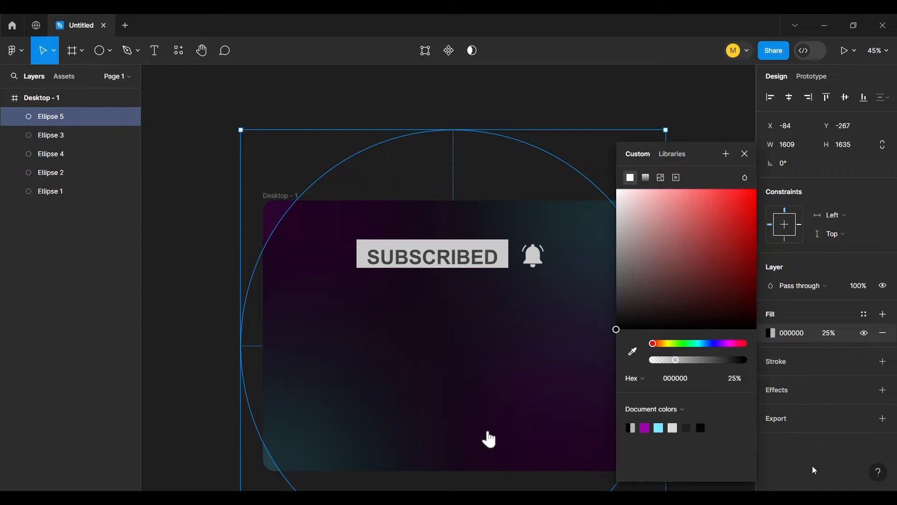
click(883, 361)
click(883, 361)
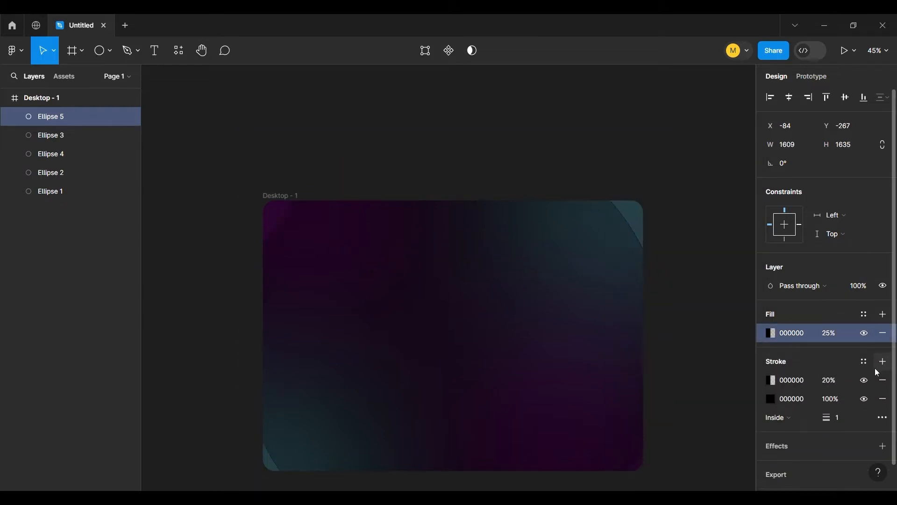
click(883, 398)
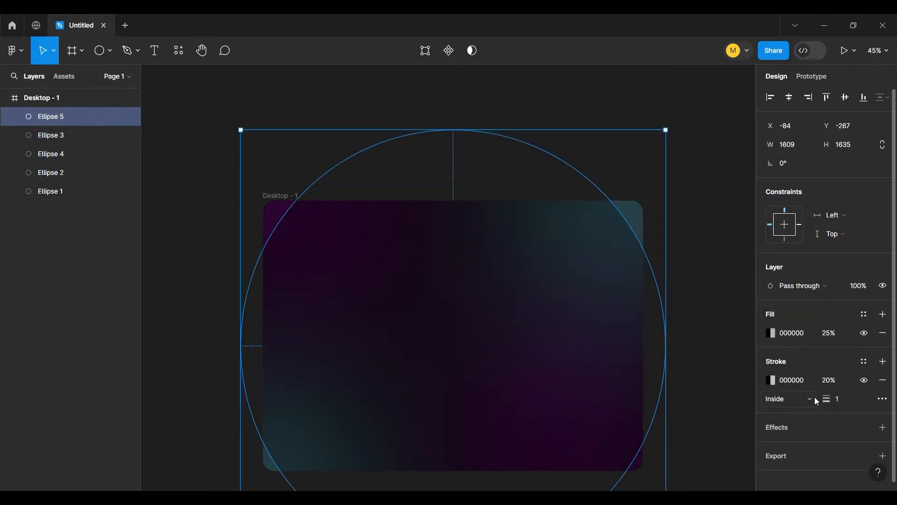
drag(830, 400, 838, 401)
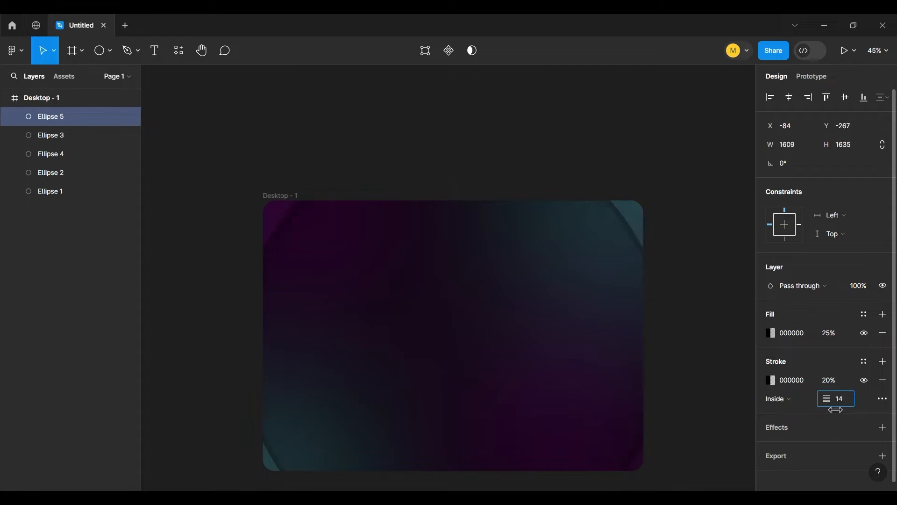
drag(666, 130, 683, 156)
key(ctrl+z)
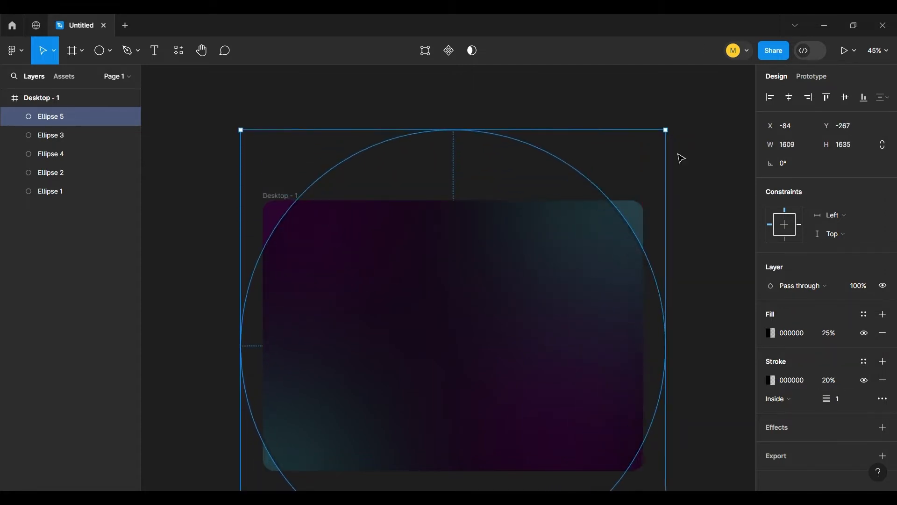
click(883, 380)
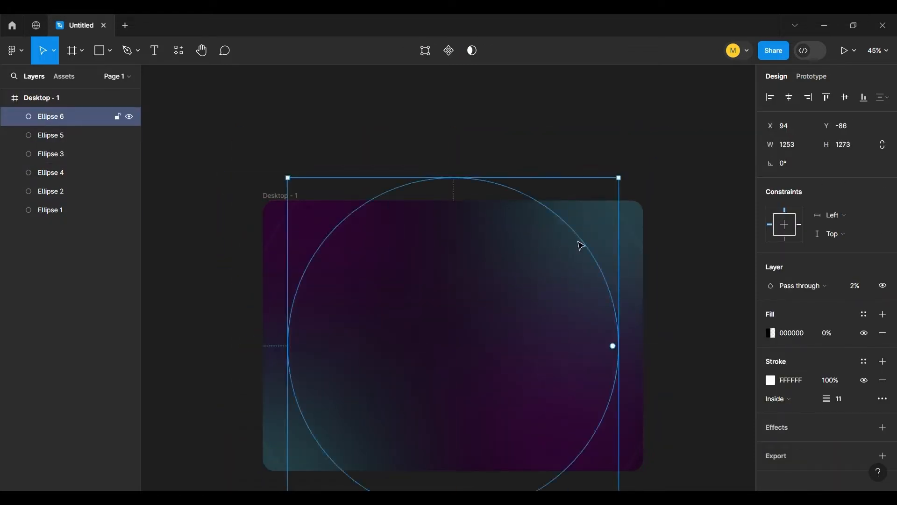
Duplicate the white-stroked ring ellipse, shrink the copy to about 856 × 870 and centre it inside the original.
key(ctrl+d)
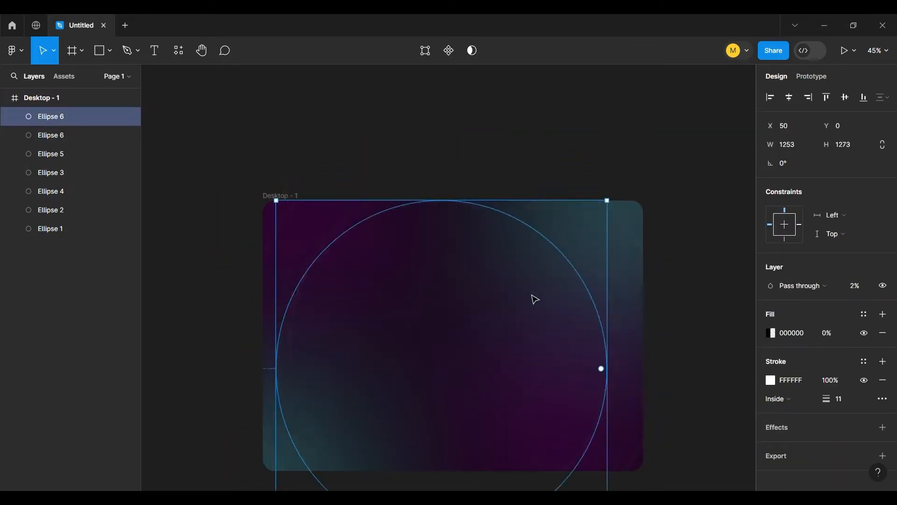
drag(532, 295, 545, 277)
drag(619, 183, 549, 253)
drag(516, 325, 551, 283)
drag(584, 211, 549, 246)
drag(504, 323, 520, 304)
click(544, 126)
Shrink the round logo image and place it in the upper-left corner of the Desktop - 1 frame.
scroll(545, 126, up, 3)
scroll(544, 125, down, 4)
scroll(544, 125, left, 1)
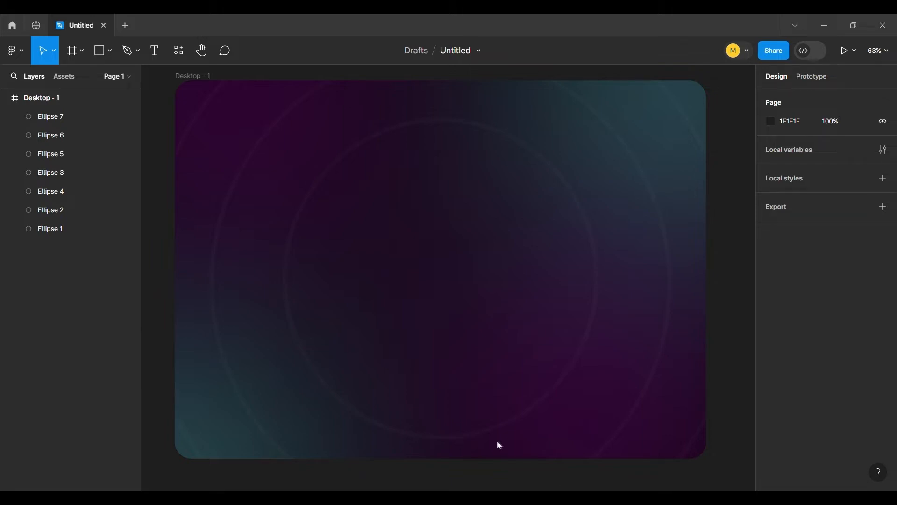
drag(497, 440, 366, 318)
drag(587, 96, 390, 295)
drag(369, 318, 209, 120)
key(Escape)
click(158, 97)
Add the text "MAD28." beside the logo in Inter Bold, size 34.
click(155, 50)
click(222, 110)
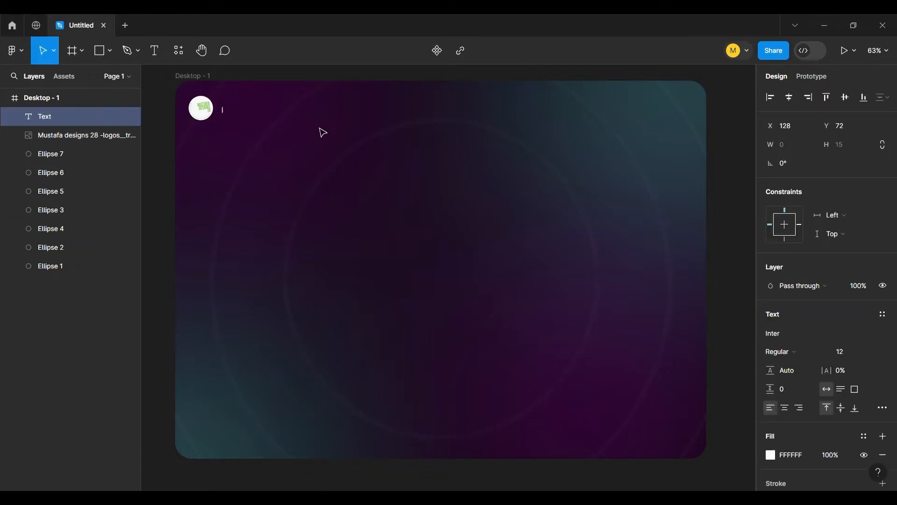
drag(867, 354, 865, 354)
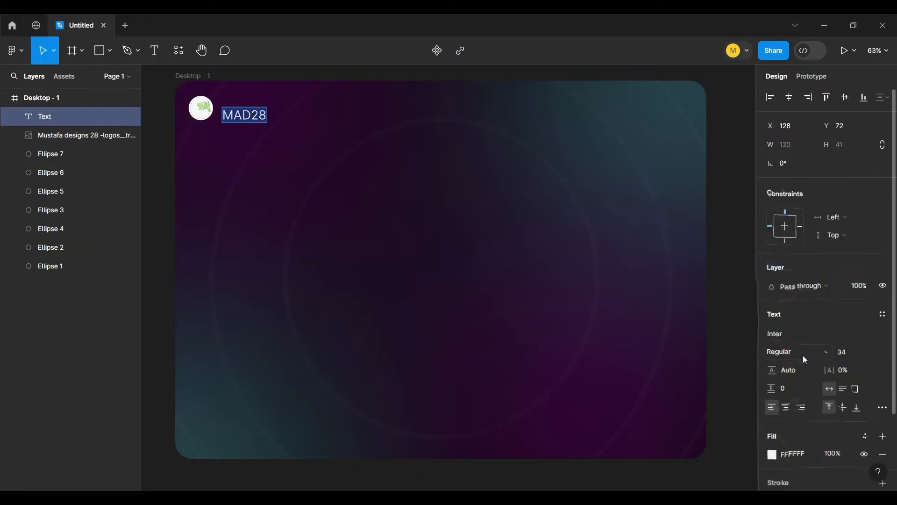
click(802, 355)
click(834, 368)
key(Escape)
Shrink the logo slightly and align the MAD28. text right next to it.
drag(268, 118, 269, 113)
click(202, 108)
drag(218, 92, 245, 104)
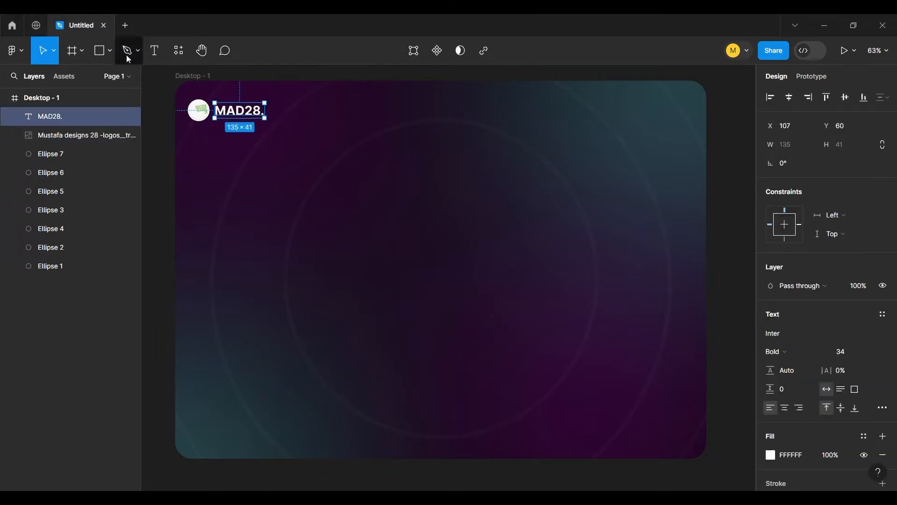
click(266, 74)
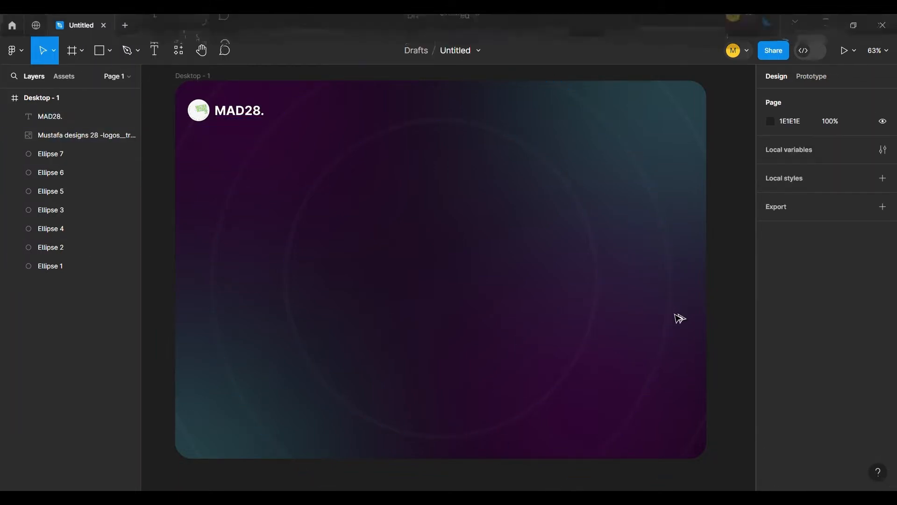
Give Ellipses 5, 6 and 7 a linear white stroke gradient fading to 0% and reduce their stroke weight.
click(703, 142)
click(63, 153)
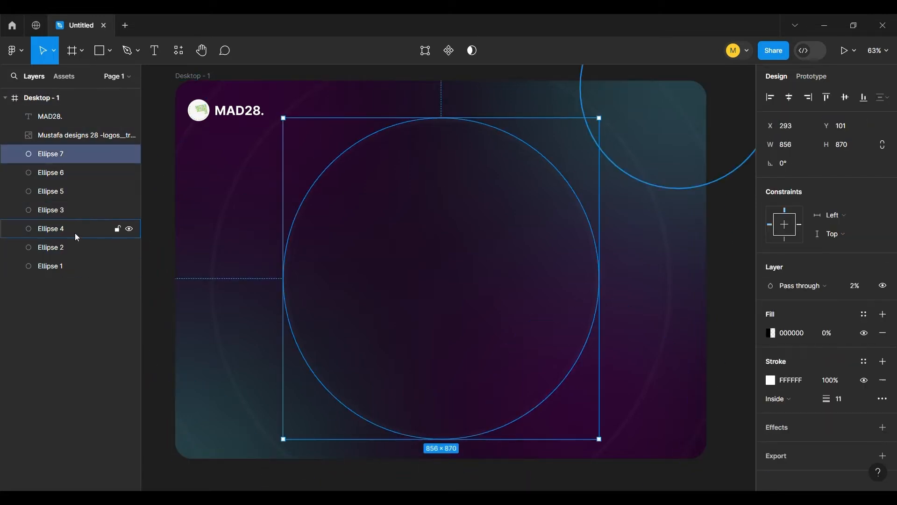
shift+click(82, 191)
click(770, 408)
click(645, 177)
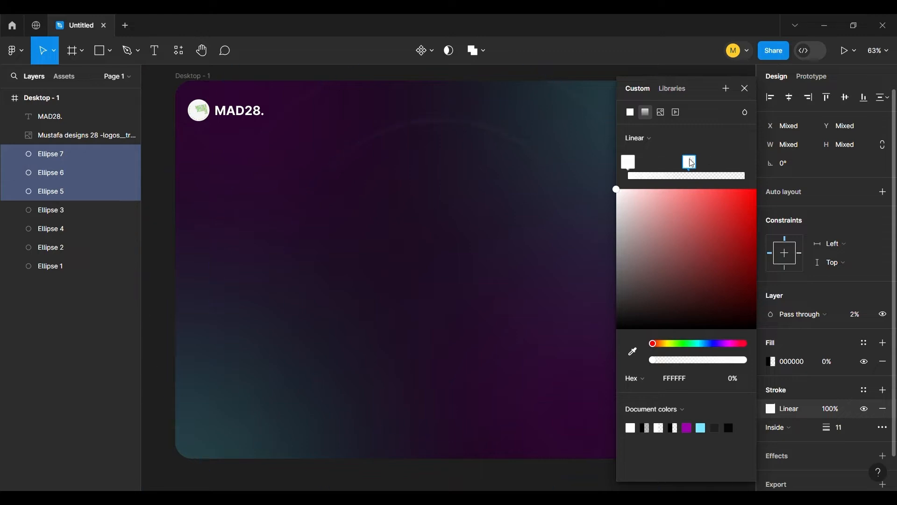
click(745, 89)
drag(827, 427, 823, 426)
click(438, 217)
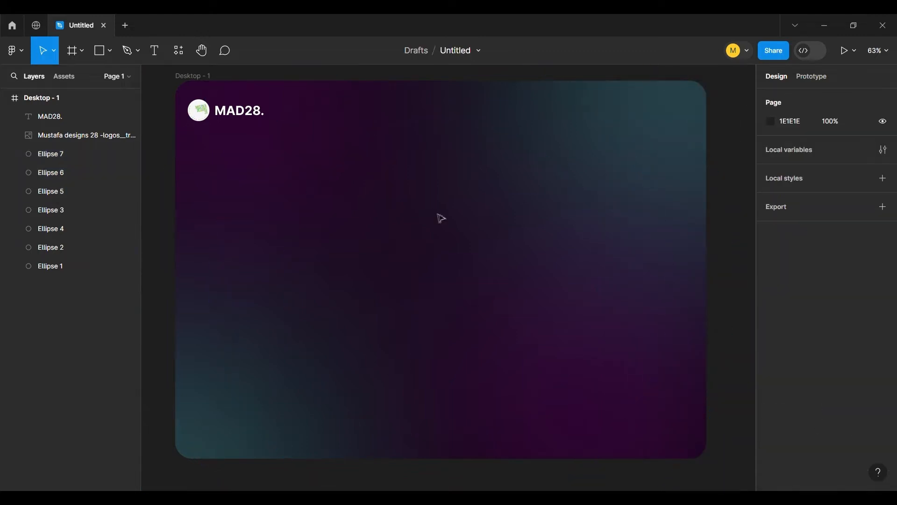
Reduce the MAD28. text to font size 20 and shrink the logo to match.
key(t)
double_click(238, 112)
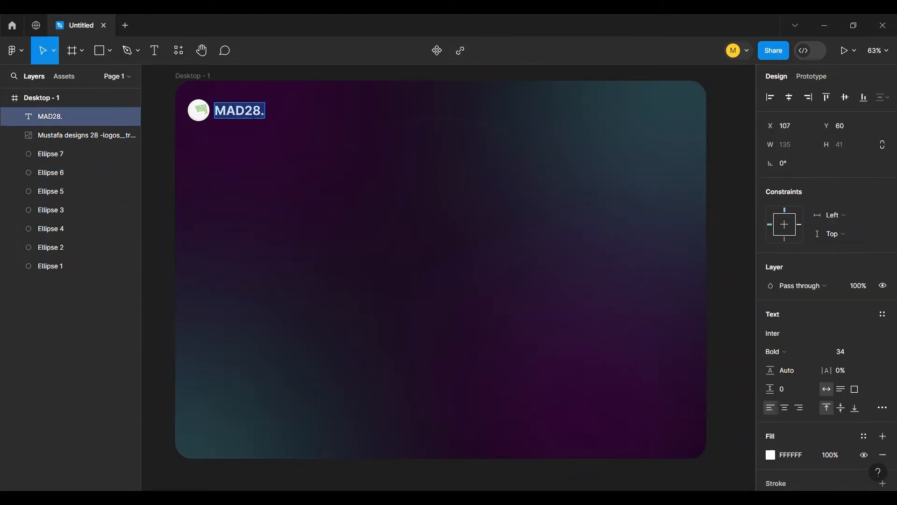
key(Escape)
drag(831, 357, 820, 356)
click(200, 110)
drag(214, 94, 354, 110)
Add a Pricing label in bold size 20 to the header row and duplicate it three times at equal distances.
click(359, 78)
key(Escape)
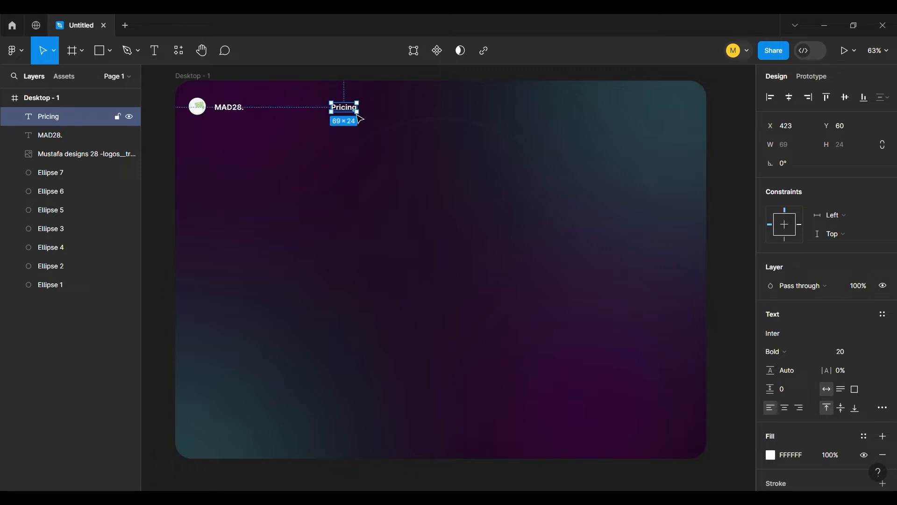
drag(349, 109, 424, 109)
drag(425, 109, 578, 110)
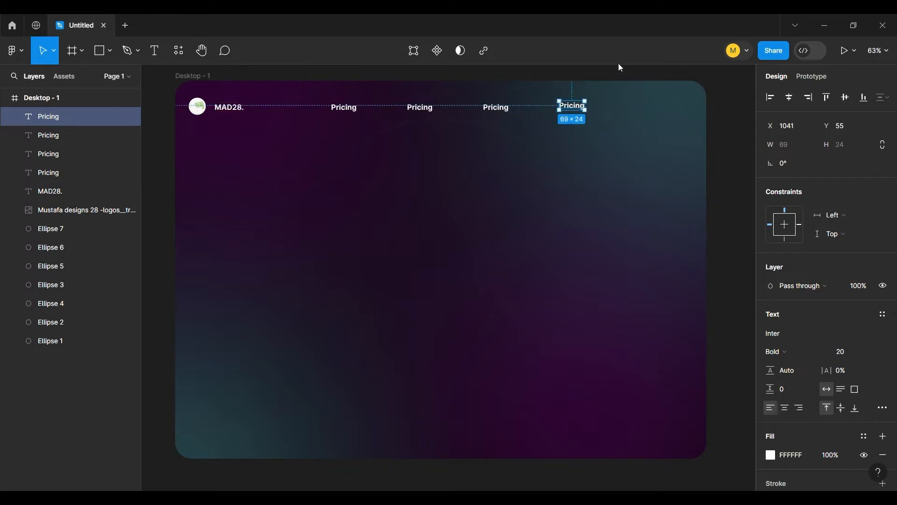
Change the three copied labels to Community, Pro and About, and shift Pro and About to adjust their spacing.
double_click(431, 110)
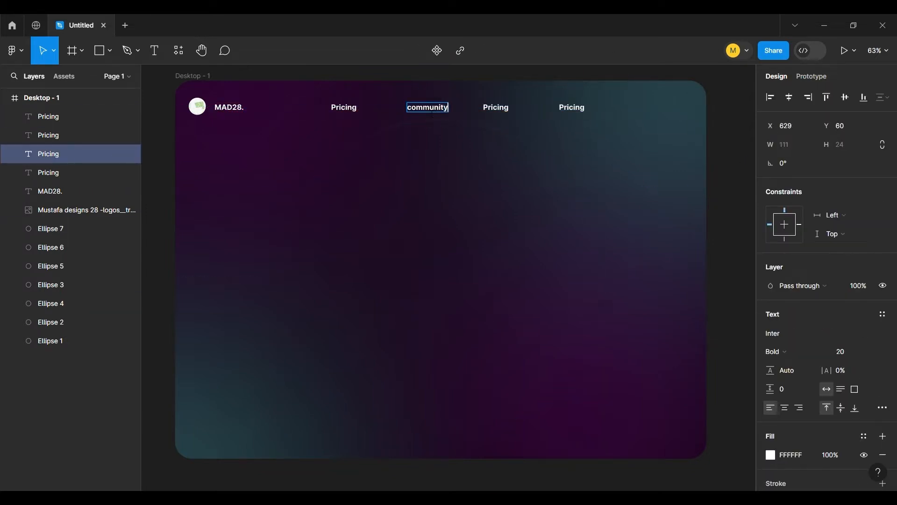
double_click(495, 107)
text(Pro)
double_click(582, 108)
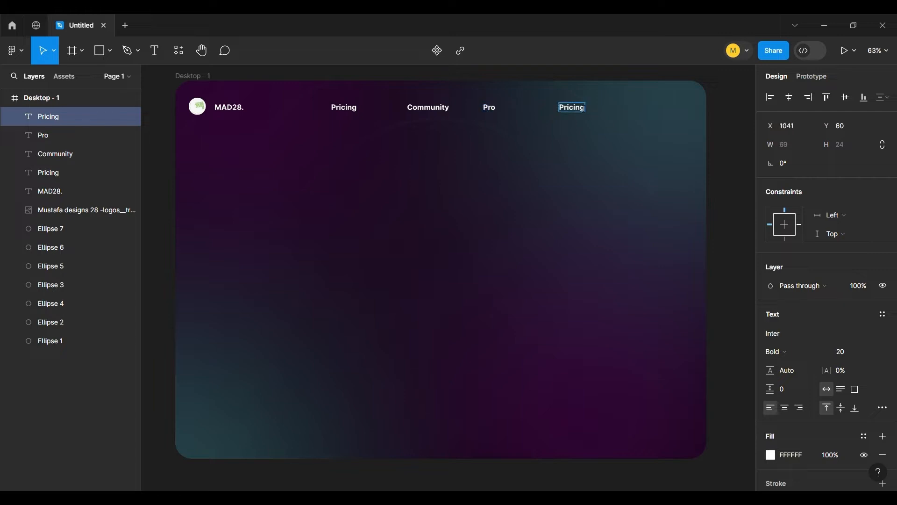
drag(490, 111, 507, 110)
drag(571, 110, 574, 111)
click(544, 116)
Set the Pricing and About labels to Regular weight and the Community and Pro labels to Medium.
click(340, 108)
shift+click(572, 109)
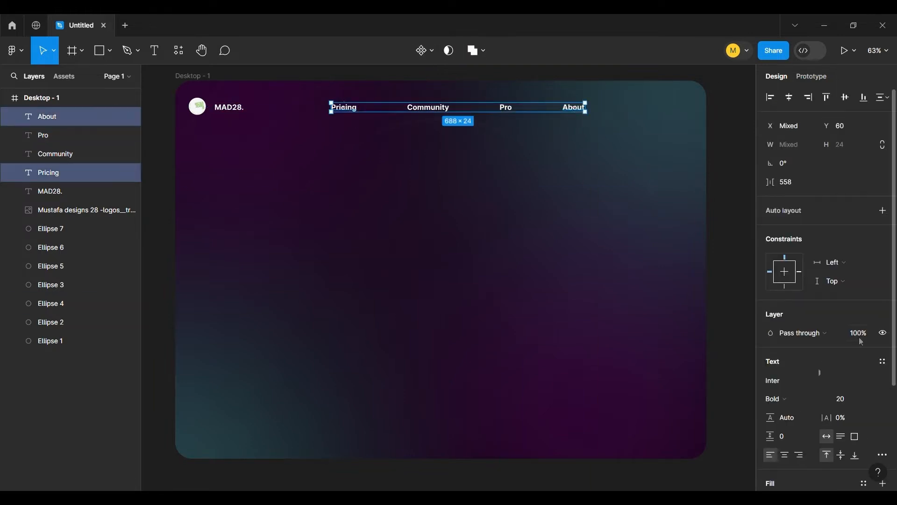
click(811, 398)
click(822, 243)
click(491, 119)
drag(516, 94, 411, 116)
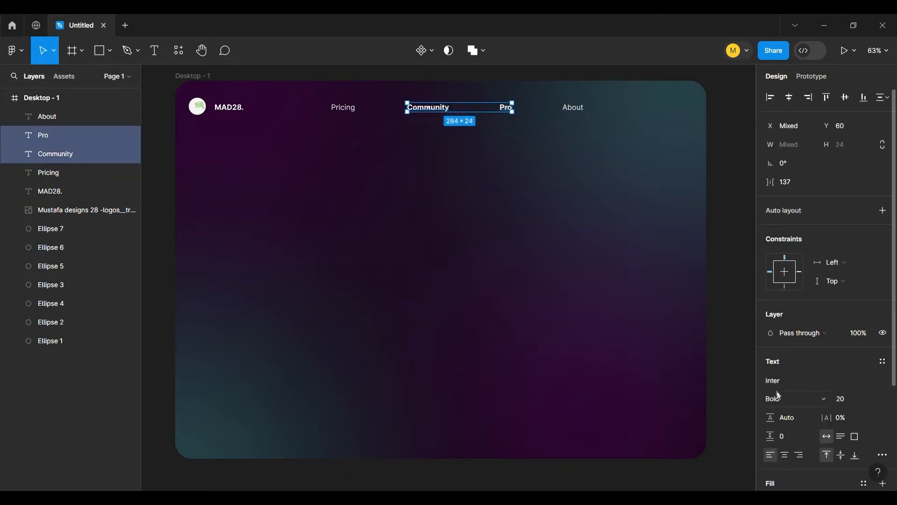
click(356, 126)
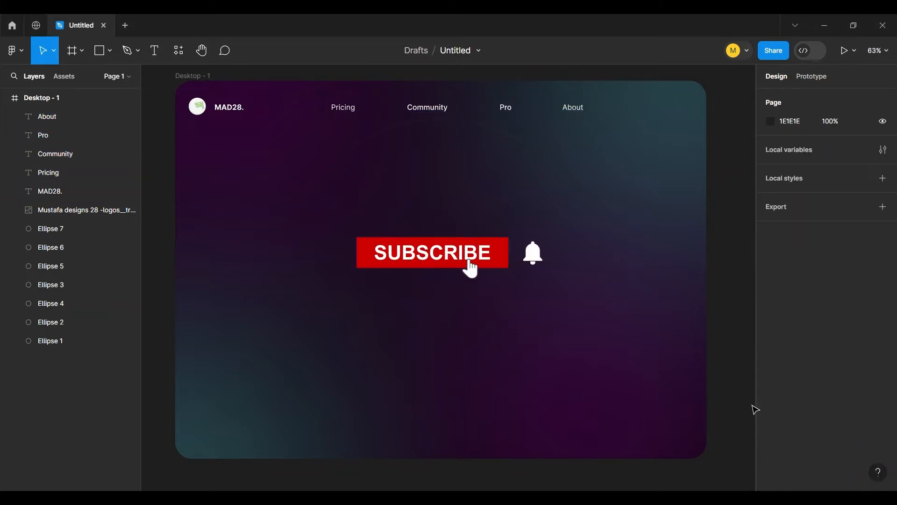
click(572, 107)
shift+click(346, 108)
shift+click(434, 109)
shift+click(506, 108)
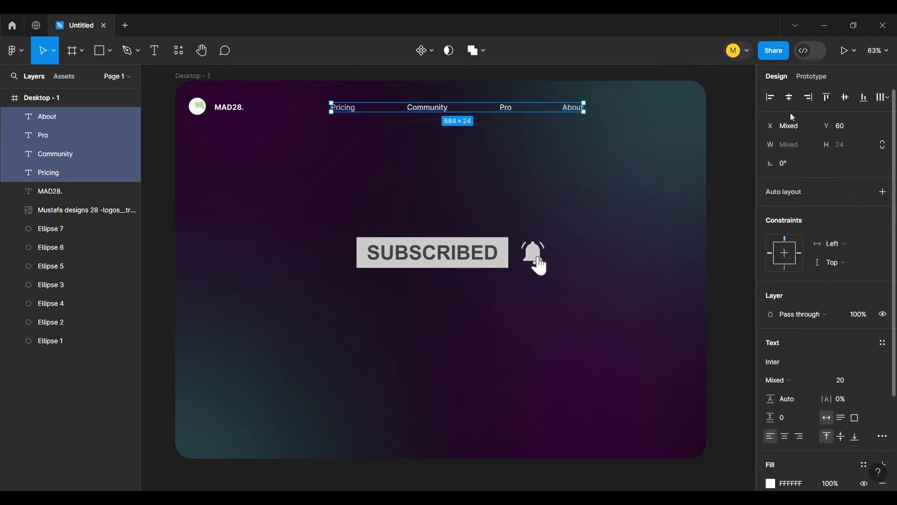
click(423, 50)
drag(586, 107, 578, 118)
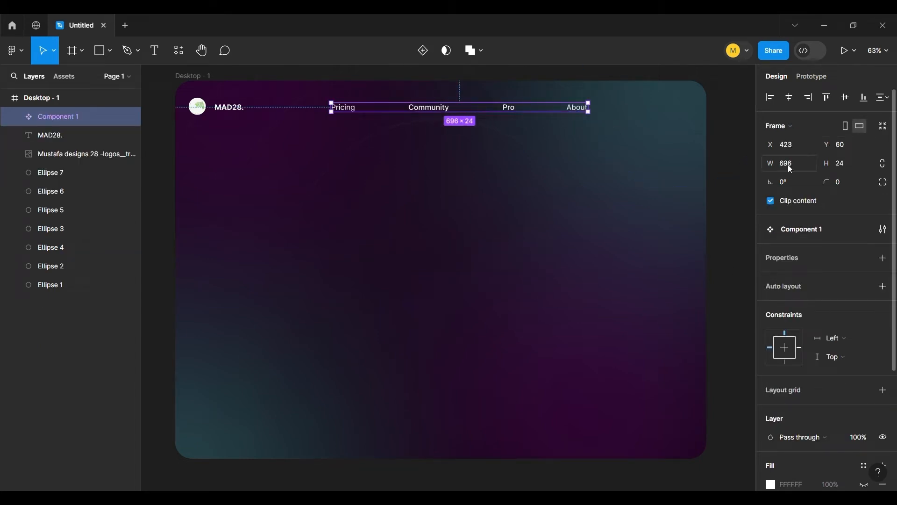
mouse_move(774, 165)
mouse_down()
mouse_move(732, 162)
mouse_move(777, 164)
mouse_up()
click(423, 51)
key(ctrl+z)
key(ctrl+z)
key(ctrl+z)
key(ctrl+z)
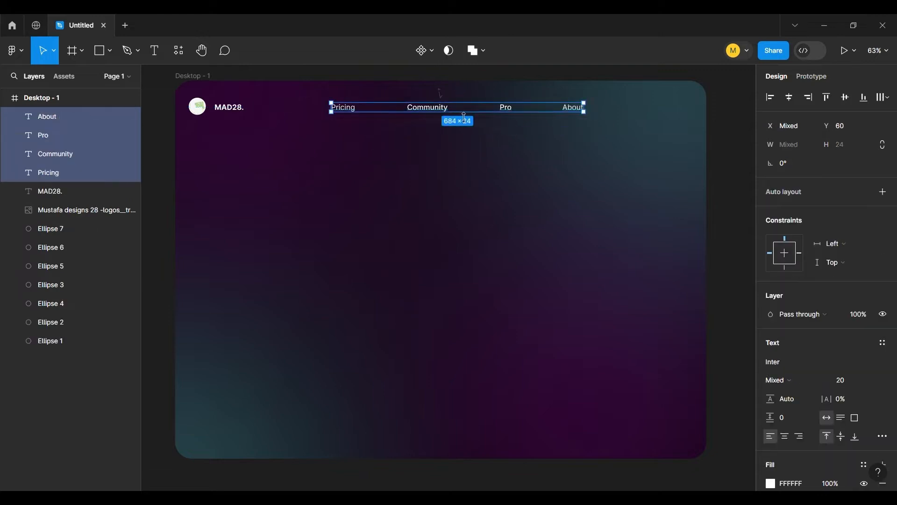
Move Community, Pro and About closer to Pricing, leaving gaps of 108 between Pricing, Community and Pro.
click(571, 112)
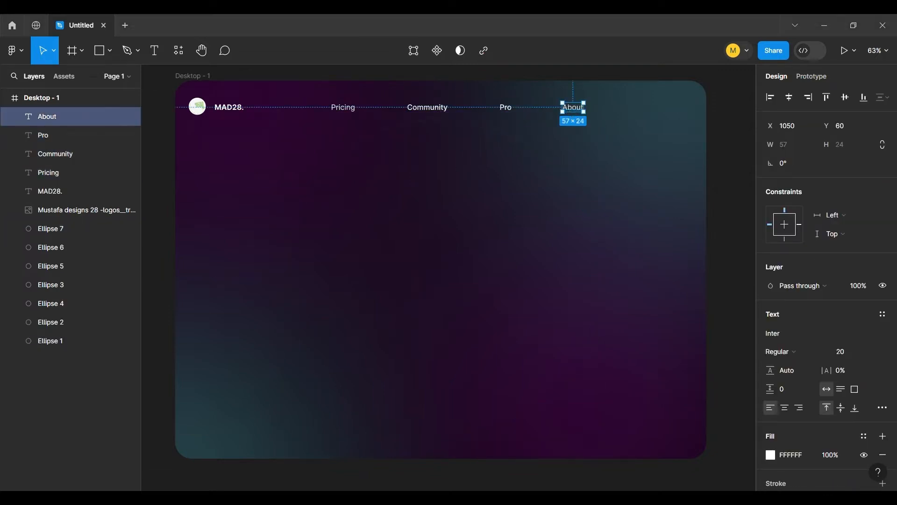
click(426, 108)
drag(505, 109, 481, 108)
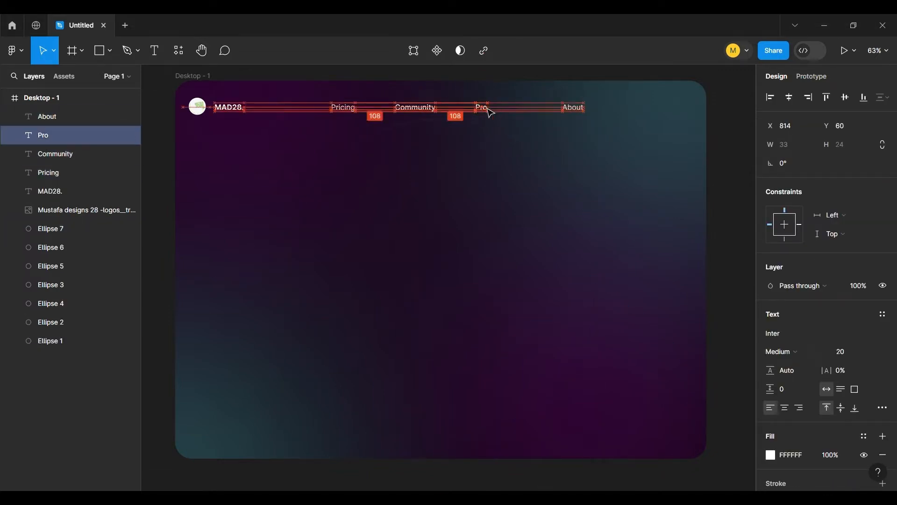
drag(573, 110, 543, 111)
click(549, 119)
Select the four navigation labels together and shift them along the header, away from the MAD28. title.
click(354, 110)
click(94, 117)
shift+click(100, 170)
drag(423, 111, 473, 112)
click(438, 111)
click(79, 118)
shift+click(82, 177)
click(470, 133)
Draw a rectangle about 174 × 57 below the header's right end and round its corners to a radius of 18.
click(99, 51)
mouse_move(591, 149)
mouse_down()
mouse_move(662, 162)
mouse_move(655, 171)
mouse_up()
drag(826, 164, 878, 166)
drag(240, 148, 243, 148)
drag(827, 163, 822, 163)
Remove the rounded rectangle's fill, give it a white stroke and adjust the stroke weight.
click(883, 332)
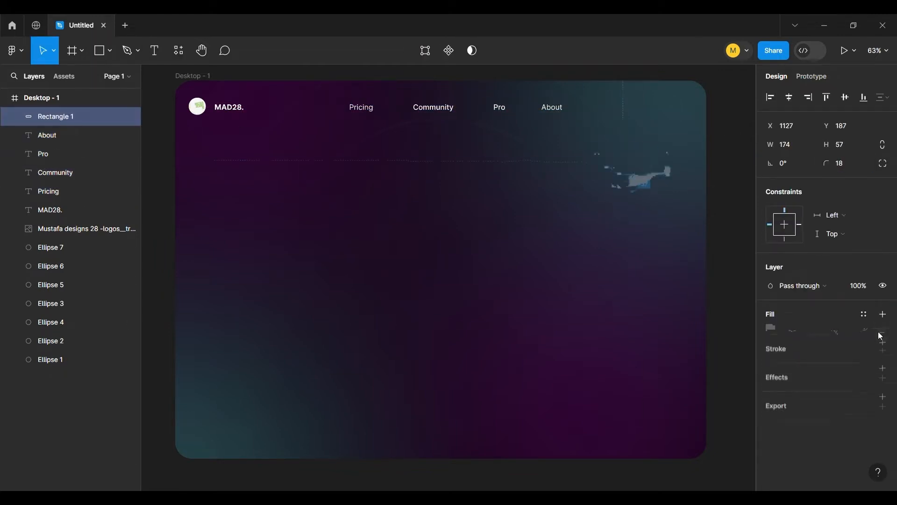
click(882, 343)
click(771, 361)
drag(654, 228, 613, 186)
click(745, 153)
drag(827, 381, 825, 381)
click(732, 262)
Shrink the outlined rectangle and move it to the right end of the header row.
click(619, 165)
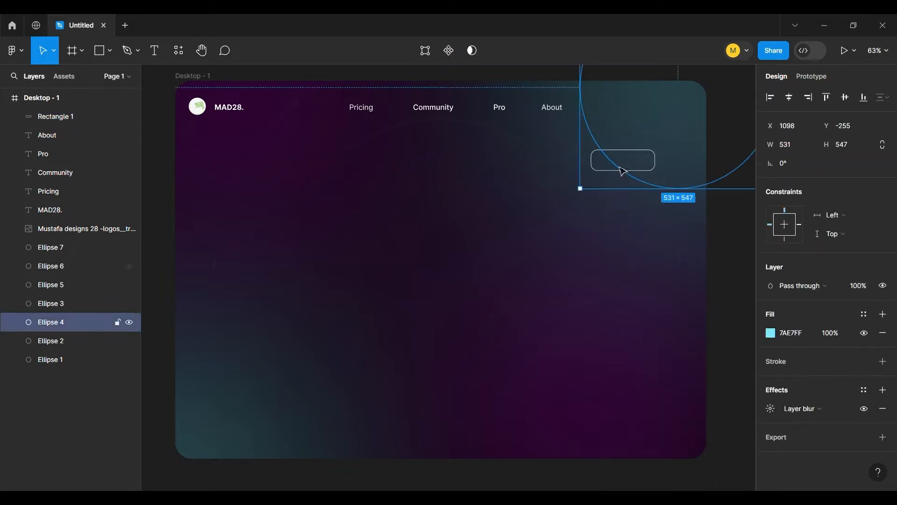
click(644, 171)
mouse_move(655, 172)
mouse_down()
mouse_move(649, 168)
mouse_move(686, 116)
mouse_move(643, 118)
mouse_up()
drag(629, 113, 680, 113)
Copy the About label into the outlined rectangle and change its text to "sign up".
alt+drag(549, 113, 669, 116)
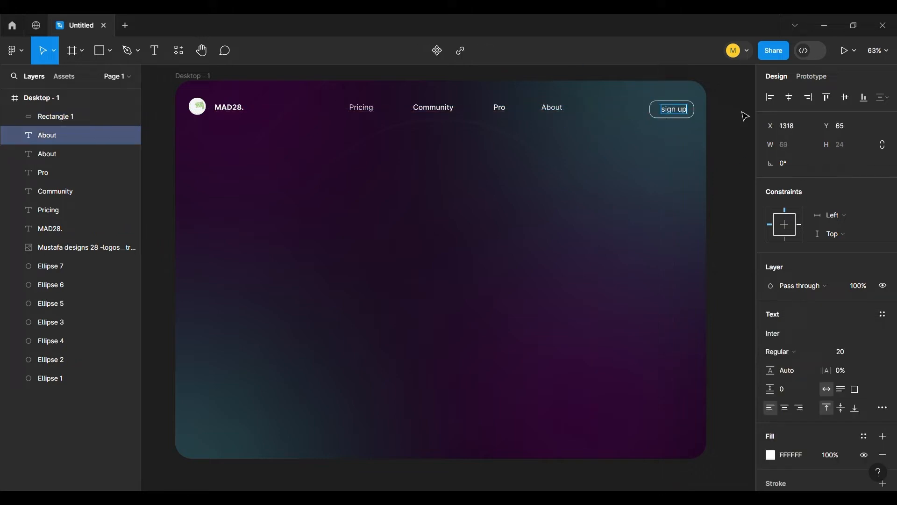
key(Escape)
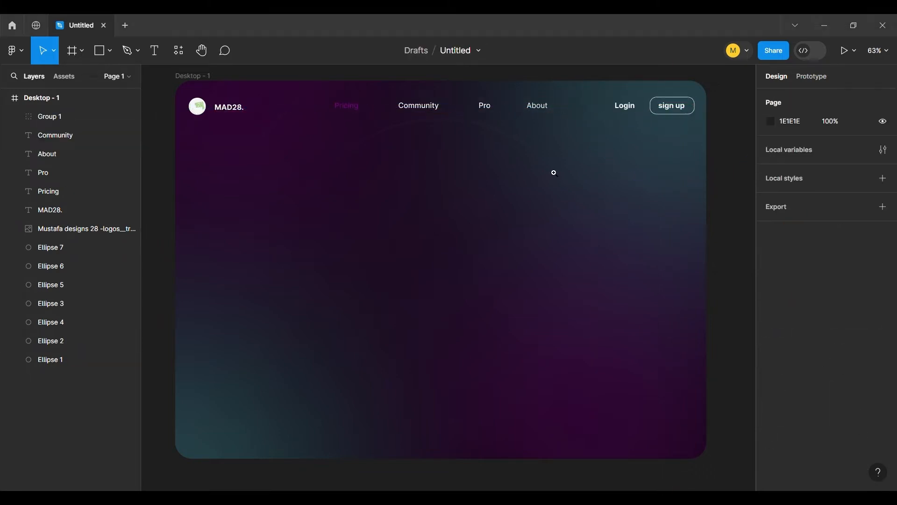
Draw a card rectangle about 374 × 551 on the left part of the frame and round its corners to 37.
key(r)
mouse_move(248, 225)
mouse_down()
mouse_move(281, 305)
mouse_move(276, 329)
mouse_up()
drag(264, 401, 265, 416)
drag(826, 164, 848, 165)
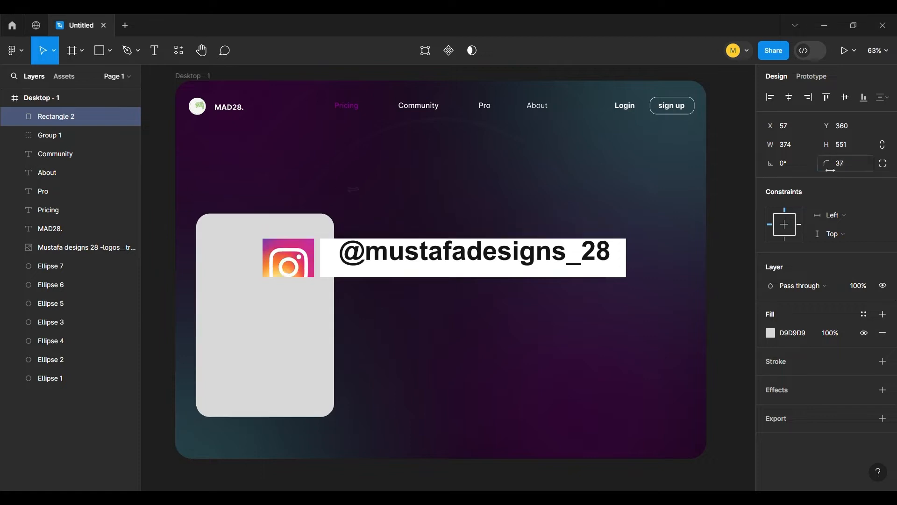
Duplicate the card twice in a row and enlarge the middle copy to about 432 × 687.
alt+drag(286, 289, 443, 289)
alt+drag(434, 299, 619, 299)
drag(422, 251, 441, 250)
alt+drag(509, 214, 521, 186)
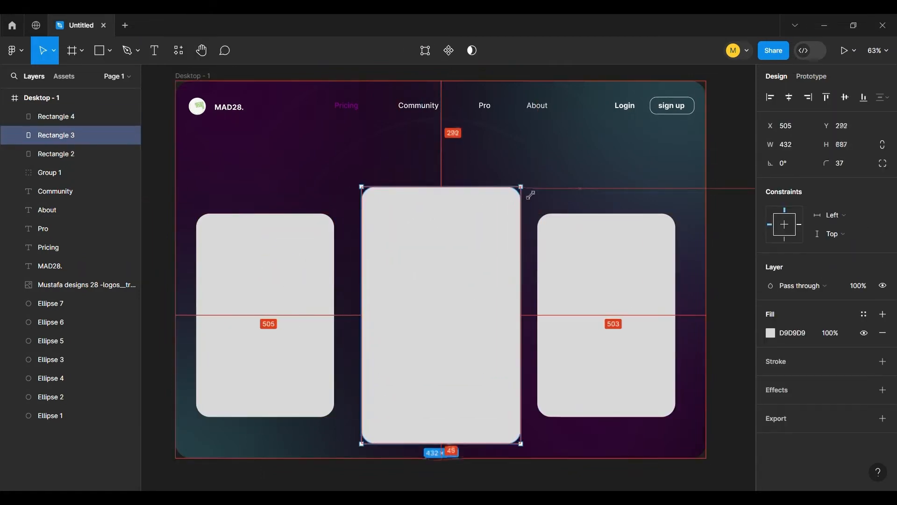
Move the left card inward for even spacing and reduce the middle card to about 432 × 671.
drag(462, 445, 463, 439)
mouse_move(218, 299)
mouse_down()
mouse_move(236, 299)
mouse_move(228, 299)
mouse_up()
click(590, 284)
click(485, 221)
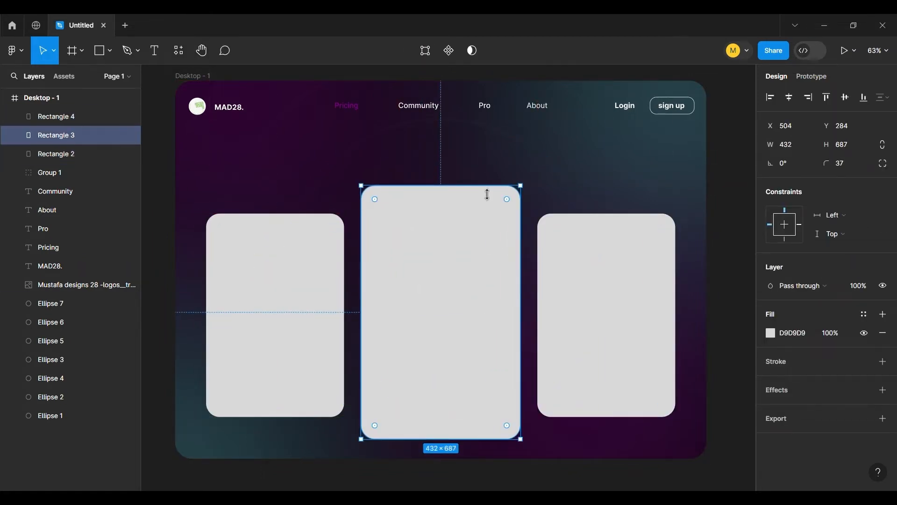
alt+drag(486, 186, 487, 189)
click(728, 234)
Set the layer opacity of all three cards to 10%.
click(591, 262)
shift+click(316, 279)
shift+click(435, 285)
click(858, 334)
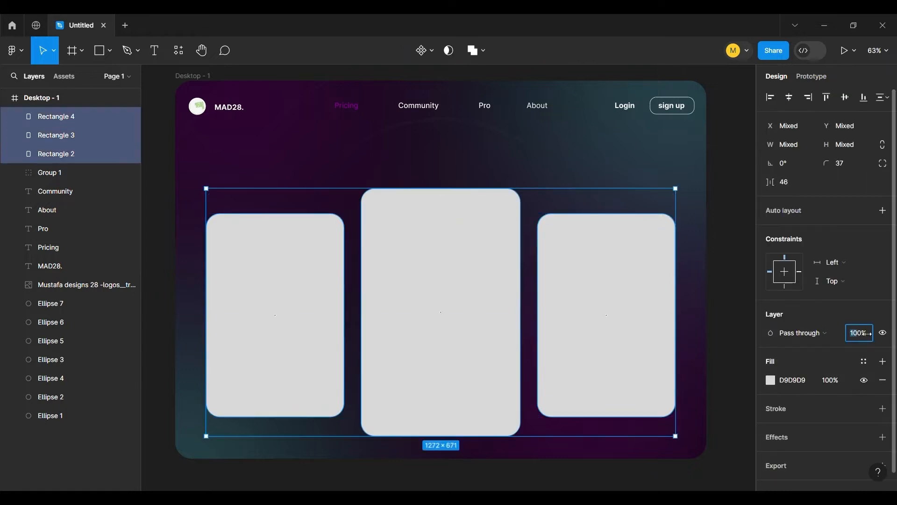
alt+drag(863, 334, 729, 322)
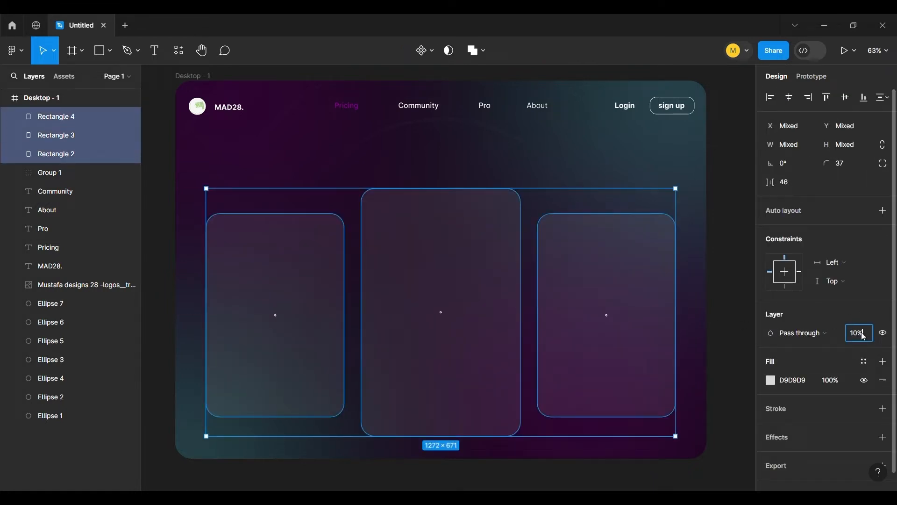
Add a drop shadow to the right card with offset X -5, Y -5 and blur 0.
click(654, 304)
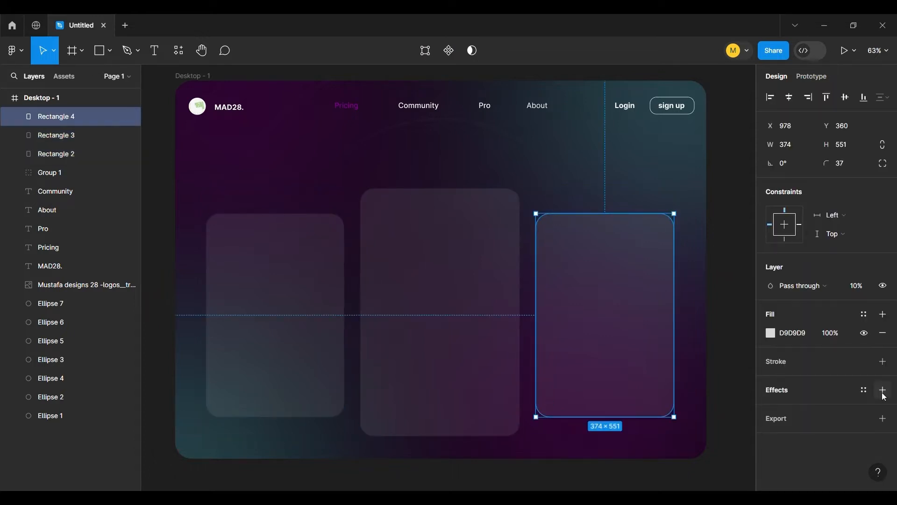
click(882, 390)
click(770, 408)
mouse_move(630, 430)
mouse_down()
mouse_move(639, 430)
mouse_move(620, 430)
mouse_up()
alt+drag(685, 469, 698, 469)
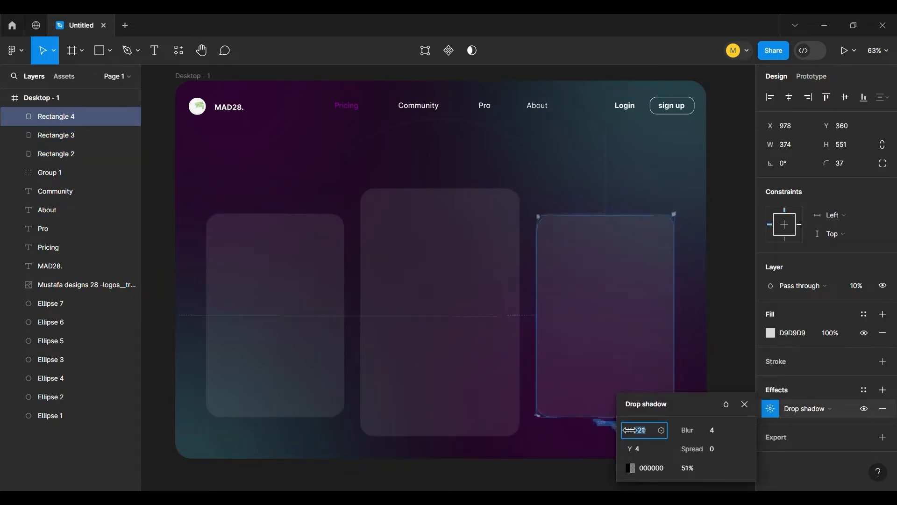
drag(638, 445, 617, 431)
drag(688, 430, 441, 420)
Colour the right card's drop shadow 7AE7FF at 100% opacity and set its spread to 1.
click(629, 469)
click(575, 428)
click(604, 179)
mouse_move(687, 449)
mouse_down()
mouse_move(680, 444)
mouse_move(691, 444)
mouse_up()
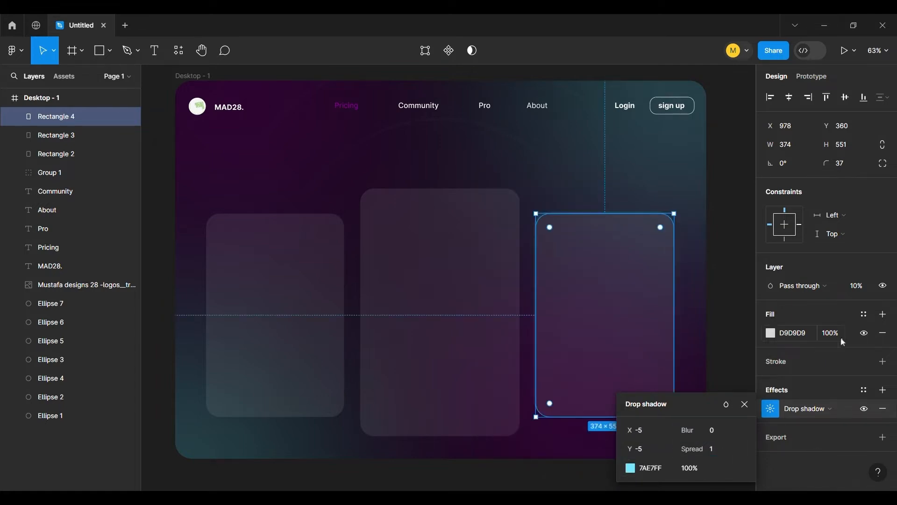
click(586, 486)
click(630, 394)
Set the right card to 100% layer opacity and 6% fill, and its shadow to Y -4, blur 4.8, spread -2 and 64% opacity.
click(853, 288)
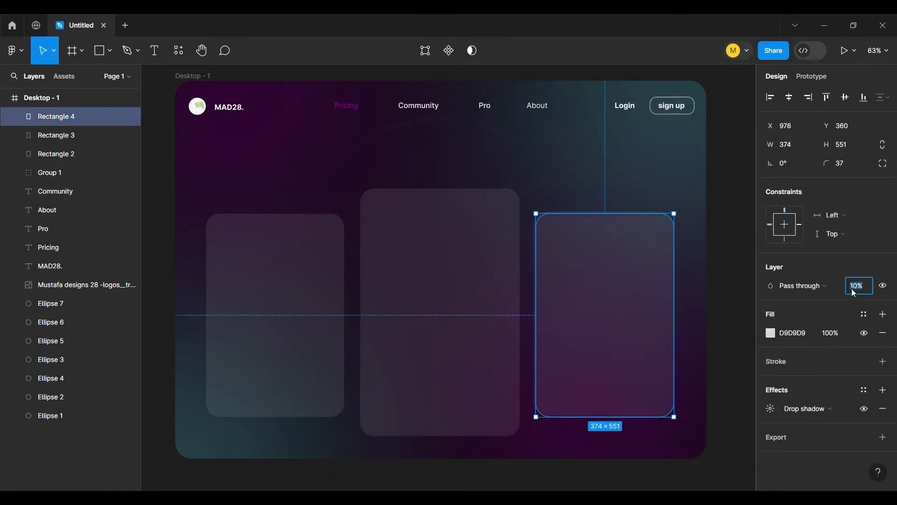
alt+drag(852, 288, 855, 290)
click(771, 333)
alt+drag(830, 333, 690, 334)
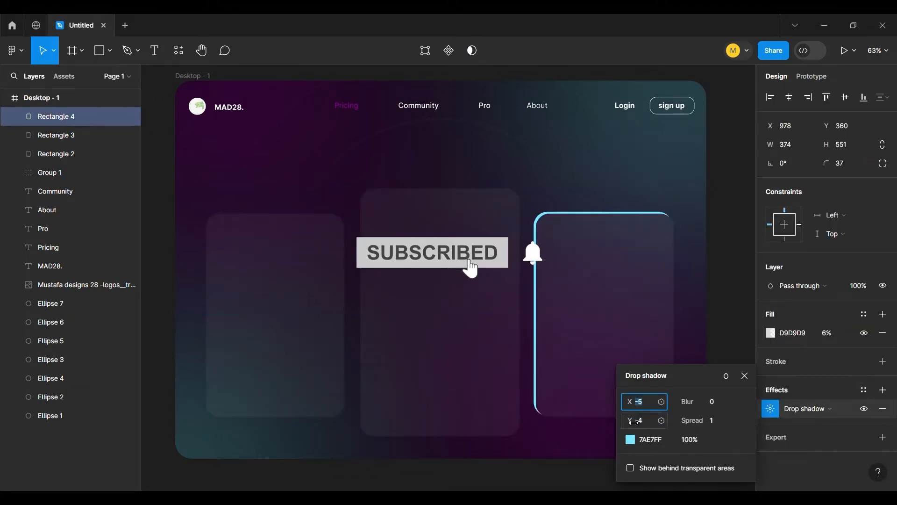
drag(719, 406, 737, 405)
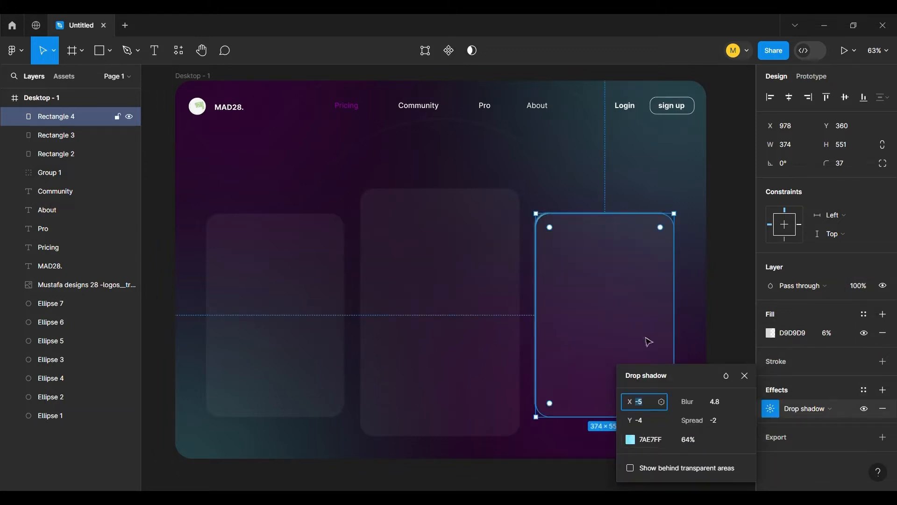
click(705, 295)
Add a drop shadow to the left card with offset X -3 and Y -4.
click(306, 322)
click(883, 389)
click(771, 409)
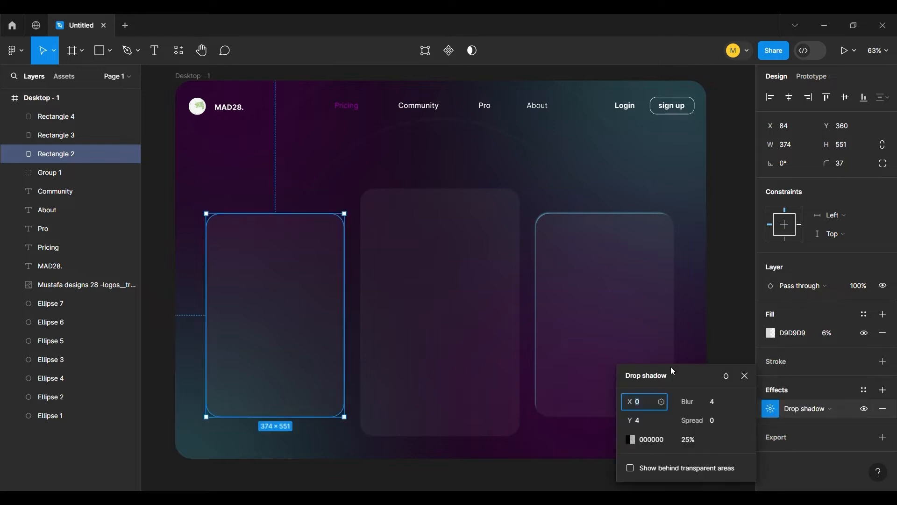
click(603, 346)
click(771, 410)
click(318, 378)
click(771, 412)
text(-3)
click(640, 420)
text(-4)
click(722, 299)
Set the left card's shadow blur to 4.8, adjust its spread and colour it magenta, using the right card's shadow as reference.
click(631, 311)
click(770, 409)
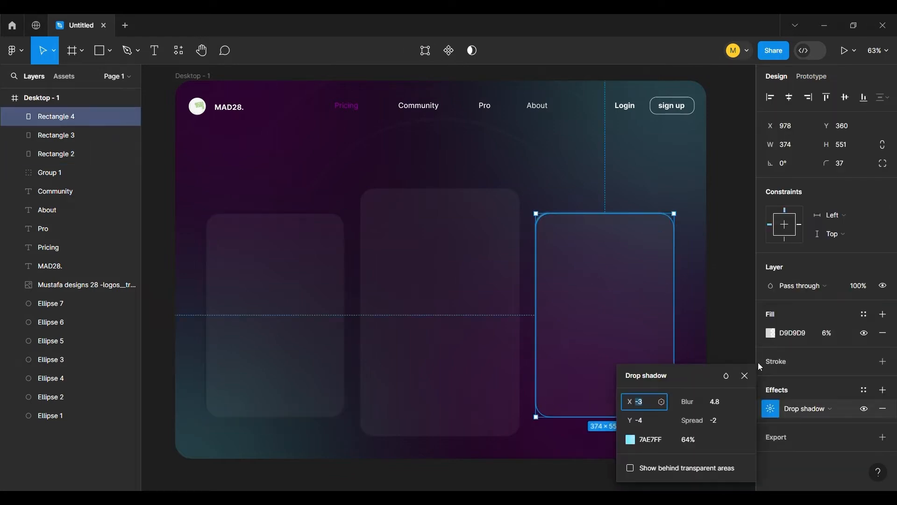
click(306, 327)
click(770, 409)
click(719, 406)
text(4.8)
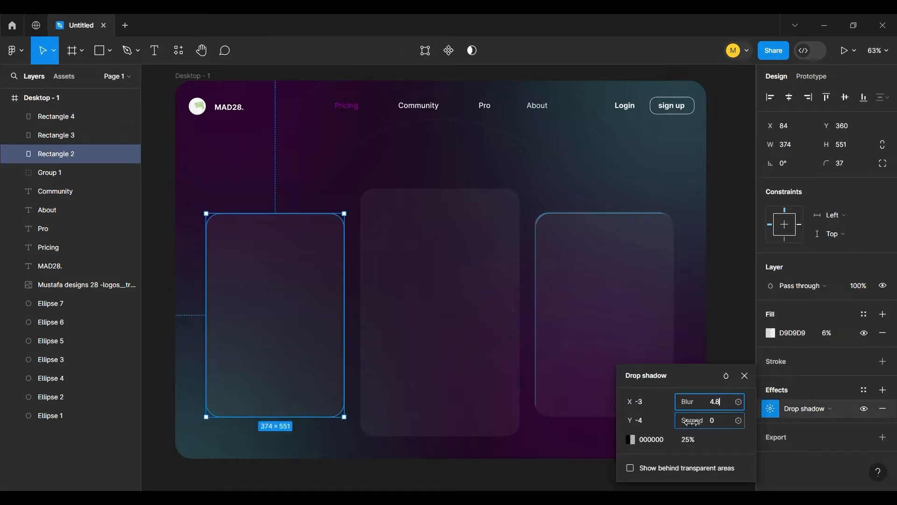
drag(692, 423, 690, 422)
click(630, 439)
click(546, 427)
click(732, 231)
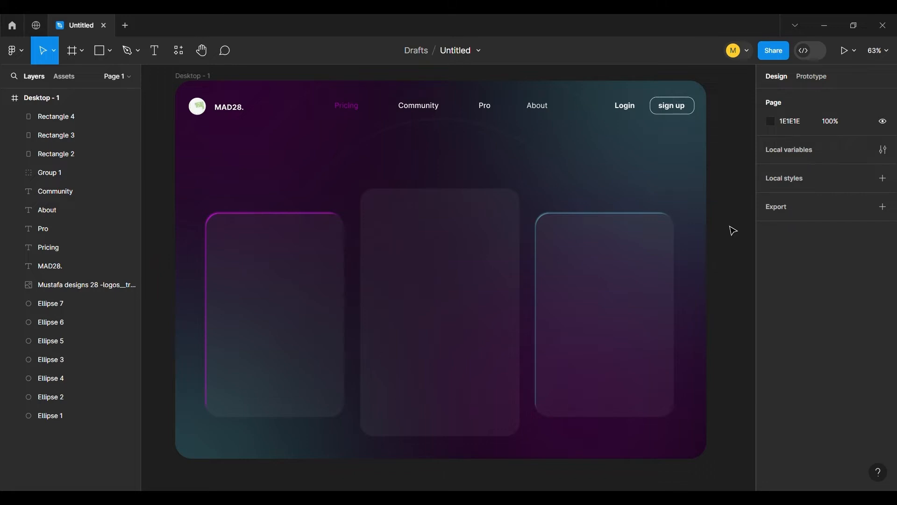
Add a white drop shadow to the middle card with offset X -3 and Y -4, adjusting its blur and spread.
click(439, 309)
click(883, 390)
click(771, 409)
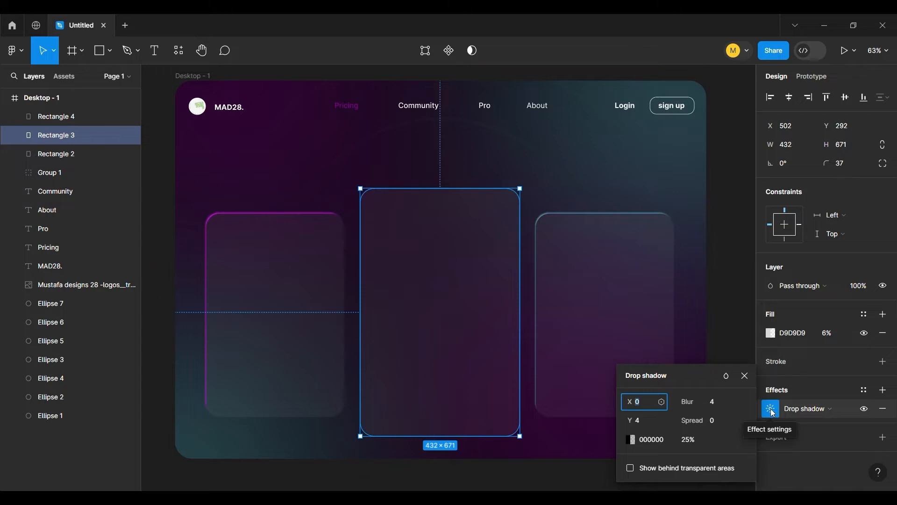
text(-3)
key(Tab)
text(-4)
click(728, 405)
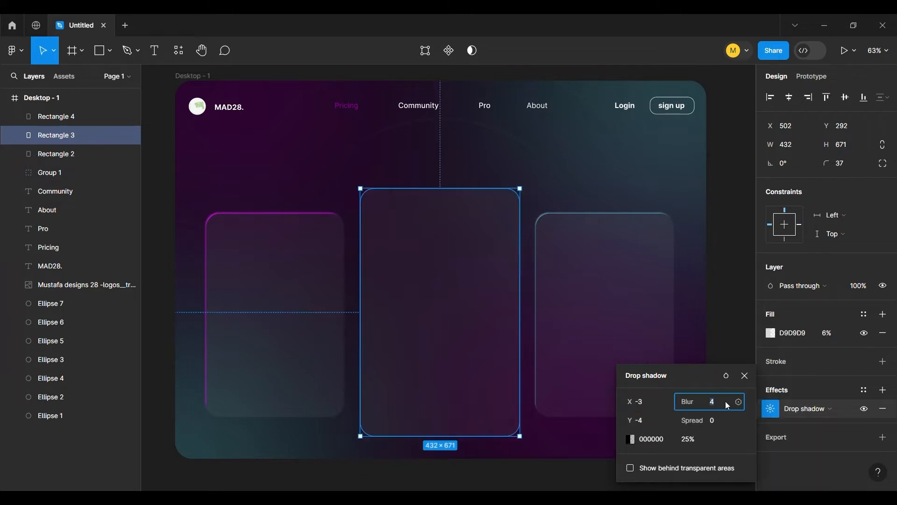
click(704, 417)
click(630, 439)
click(741, 341)
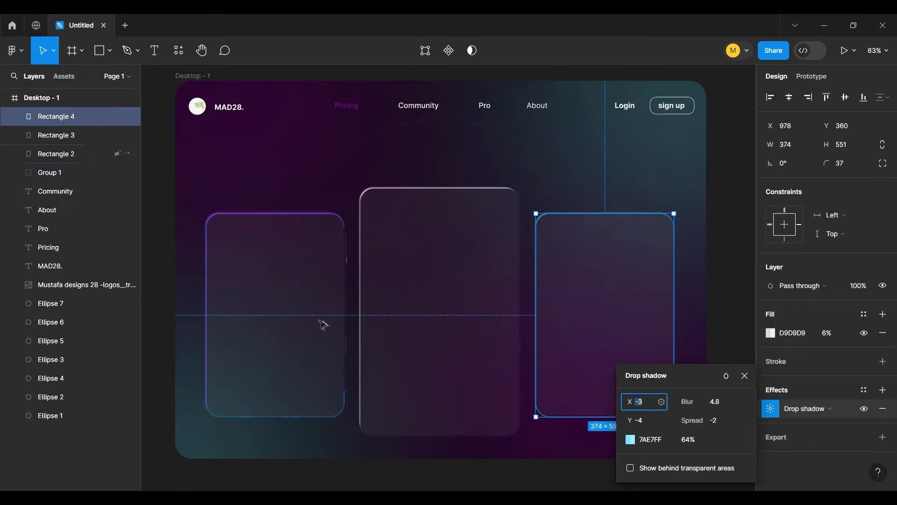
Lower the shadow opacity on the left and middle cards, and check the right card's shadow settings.
click(322, 324)
click(770, 409)
click(689, 440)
click(439, 308)
click(770, 408)
click(737, 354)
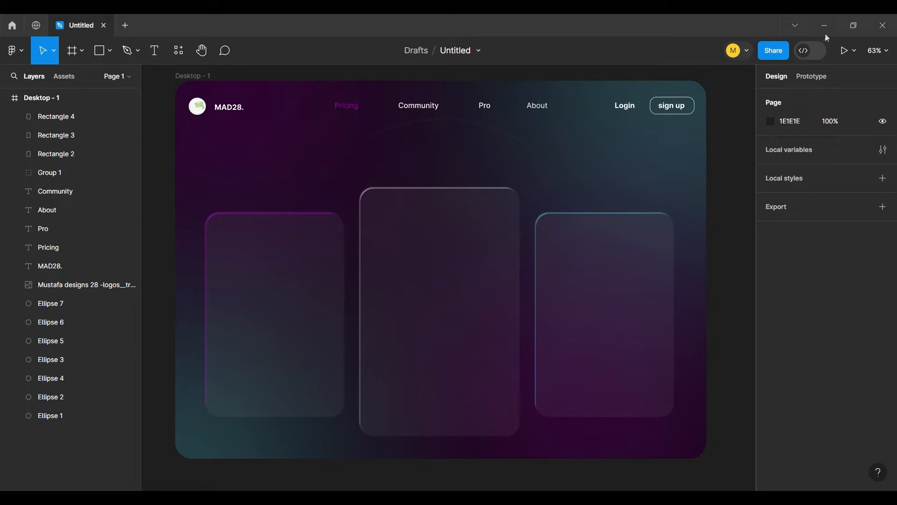
click(658, 252)
click(771, 409)
click(733, 318)
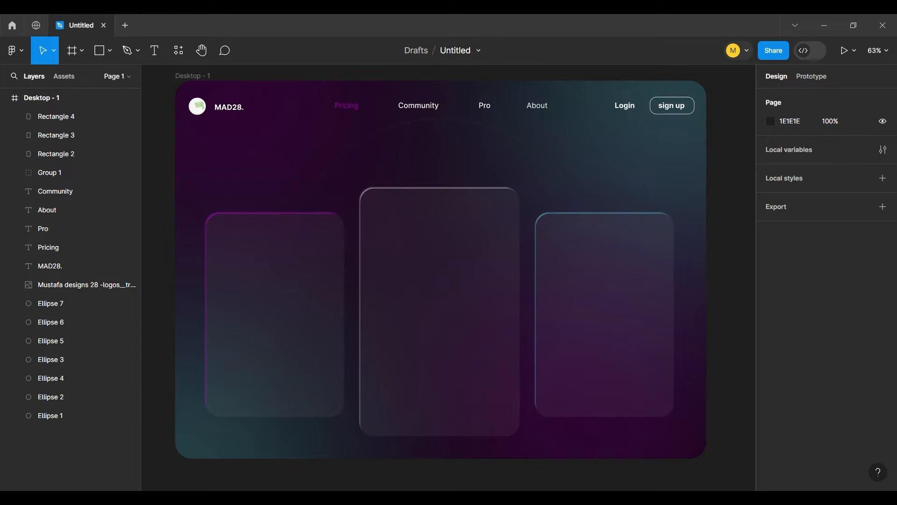
Add the text "Basic" near the upper edge of the left card and format it as bold at size 39.
key(t)
click(235, 240)
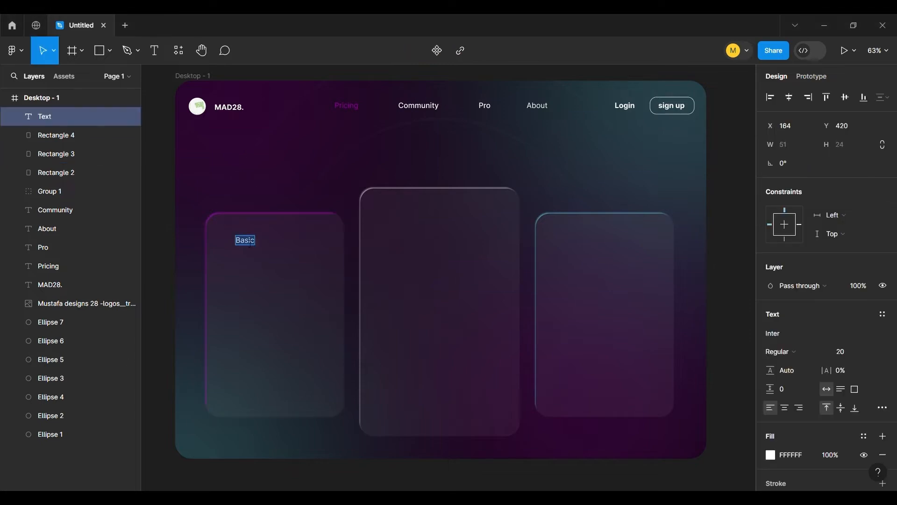
click(780, 351)
click(778, 394)
click(841, 353)
text(39)
key(Return)
key(Escape)
Place the "Basic" heading in the left card's upper-left corner, colour it 7AE7FF and set it to Semi Bold at size 40.
drag(261, 249, 245, 239)
click(771, 455)
click(714, 427)
click(742, 132)
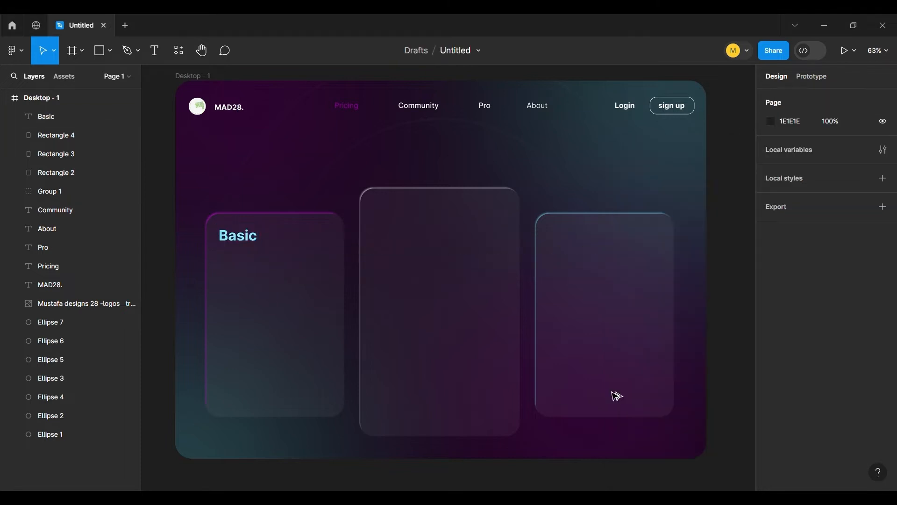
click(250, 242)
click(785, 351)
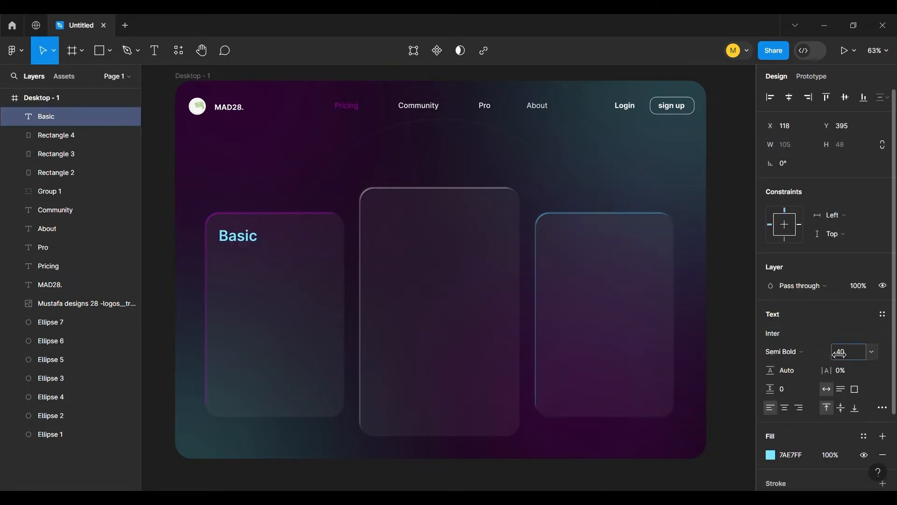
click(609, 481)
Duplicate the "Basic" heading directly below and change its text to "for personal use and exploration of AI technology".
drag(243, 241, 243, 267)
double_click(243, 266)
text(for personal use and)
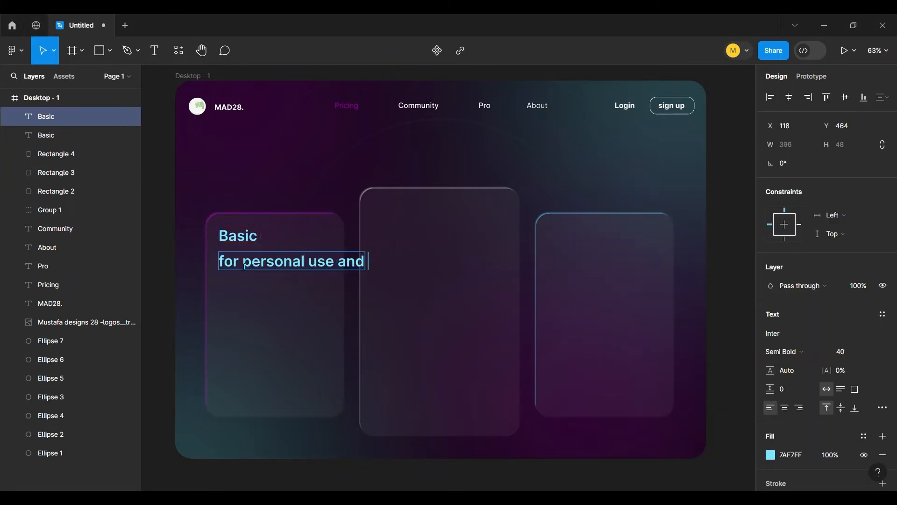
text( exploration of AI technology)
Format the description as white Light text at size 18 and wrap it in a box about 305 wide.
key(ctrl+a)
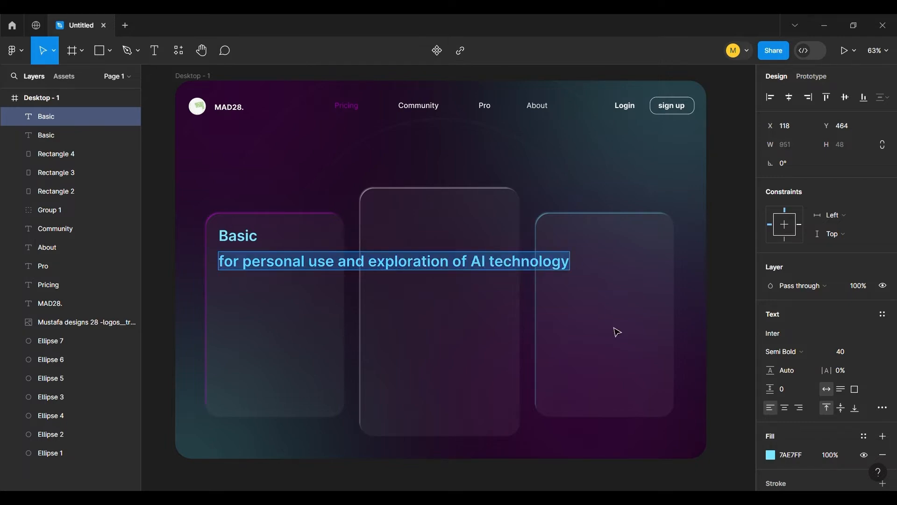
click(785, 352)
click(798, 230)
click(771, 455)
click(631, 427)
mouse_move(827, 352)
mouse_down()
mouse_move(816, 357)
mouse_move(827, 354)
mouse_up()
click(744, 154)
drag(373, 257, 333, 265)
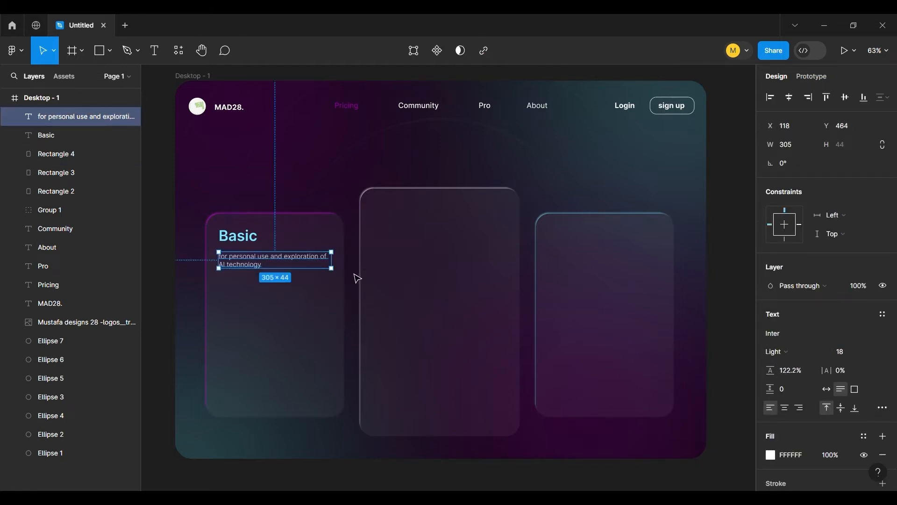
click(358, 279)
Copy the "Basic" heading below the description and turn it into a white Bold "0" at size 106.
alt+drag(251, 238, 253, 317)
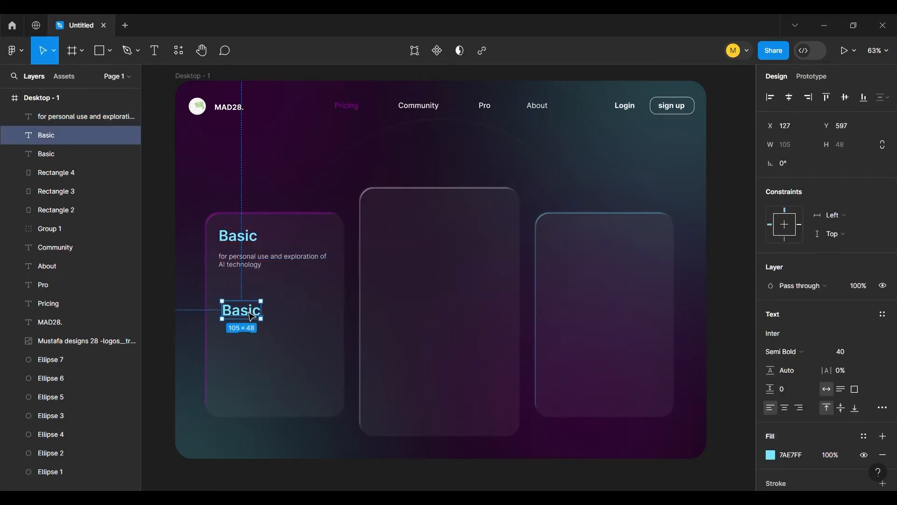
drag(857, 355, 884, 338)
click(875, 333)
click(790, 352)
click(801, 286)
click(771, 455)
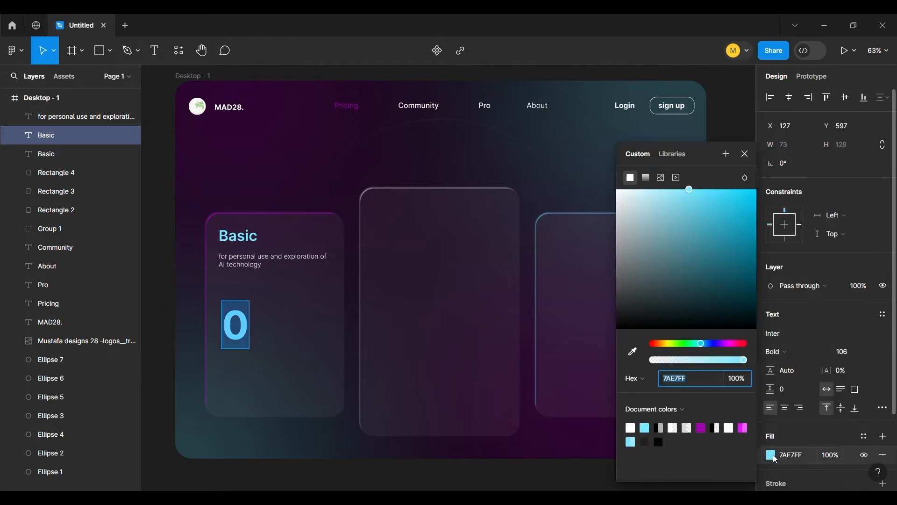
click(630, 427)
click(746, 155)
Move the "0" up under the description and place a copy of the "Basic" heading, changed to "$", beside it.
drag(242, 328, 257, 294)
alt+drag(257, 242, 251, 283)
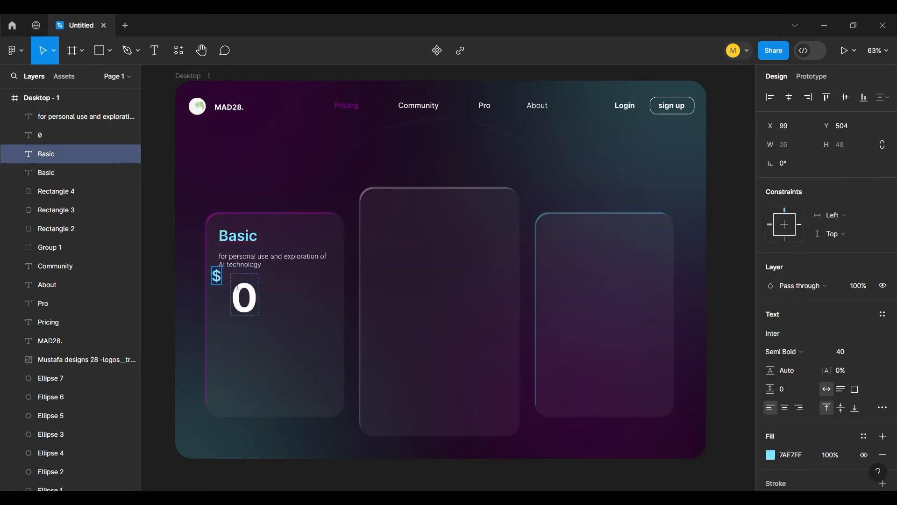
click(220, 294)
scroll(220, 294, up, 3)
drag(216, 258, 235, 274)
Trim the "0" text box and position the digit close beside the dollar sign.
click(264, 292)
click(338, 292)
double_click(282, 299)
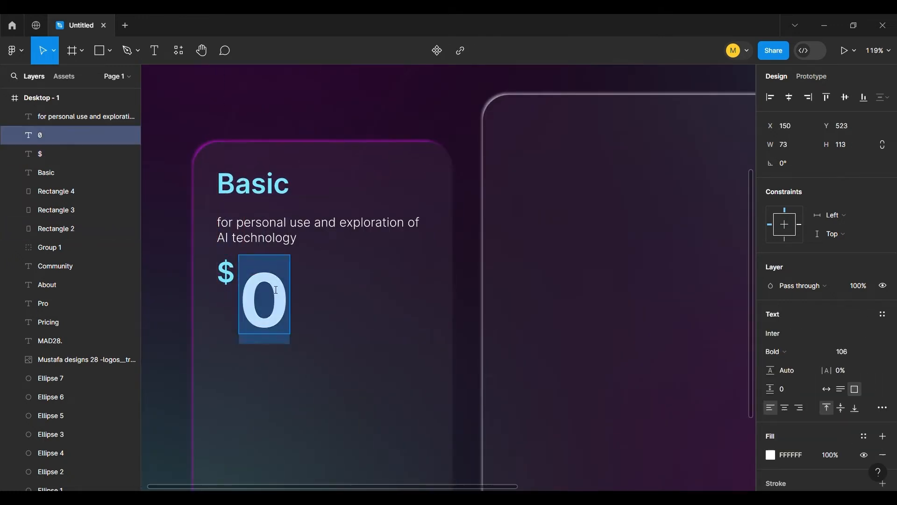
drag(287, 299, 282, 293)
click(325, 283)
scroll(244, 174, down, 3)
scroll(244, 175, down, 2)
click(247, 218)
click(330, 244)
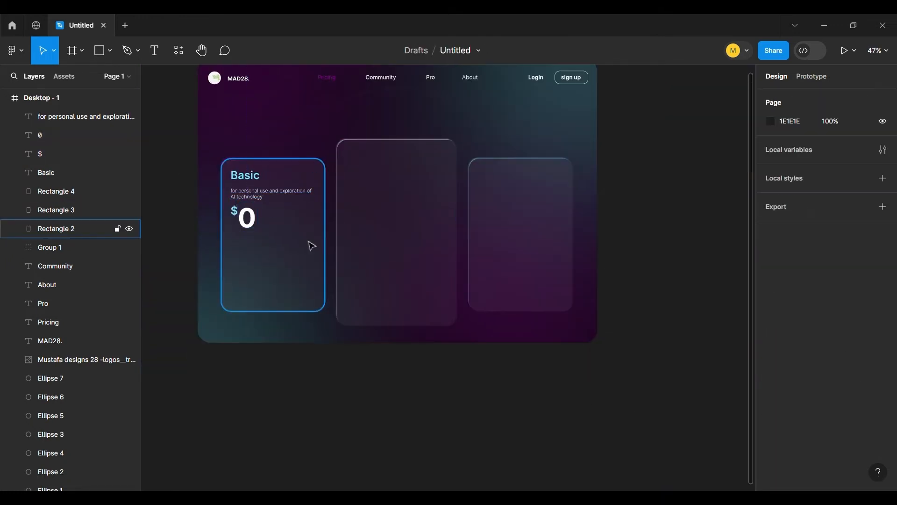
Draw a button rectangle about 312 × 53 below the price, with corner radius 10 and 8% fill opacity.
key(r)
drag(228, 240, 315, 255)
drag(826, 163, 70, 167)
drag(666, 158, 665, 158)
drag(819, 332, 776, 332)
Give the button rectangle a white FFFFFF stroke at 23% opacity.
click(882, 361)
click(771, 380)
drag(662, 372, 650, 373)
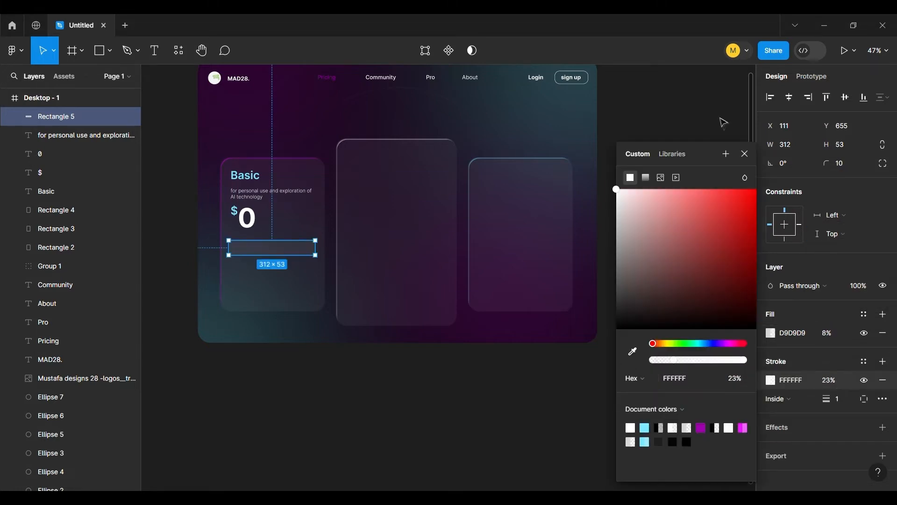
click(722, 120)
Increase the button rectangle's corner radius to 16 and nudge it up toward the price.
scroll(199, 150, up, 2)
click(322, 304)
drag(826, 163, 828, 163)
drag(354, 315, 358, 318)
Add a drop shadow to the button rectangle with X -1, Y 6, blur 8.5 and 15% opacity.
click(883, 427)
click(771, 446)
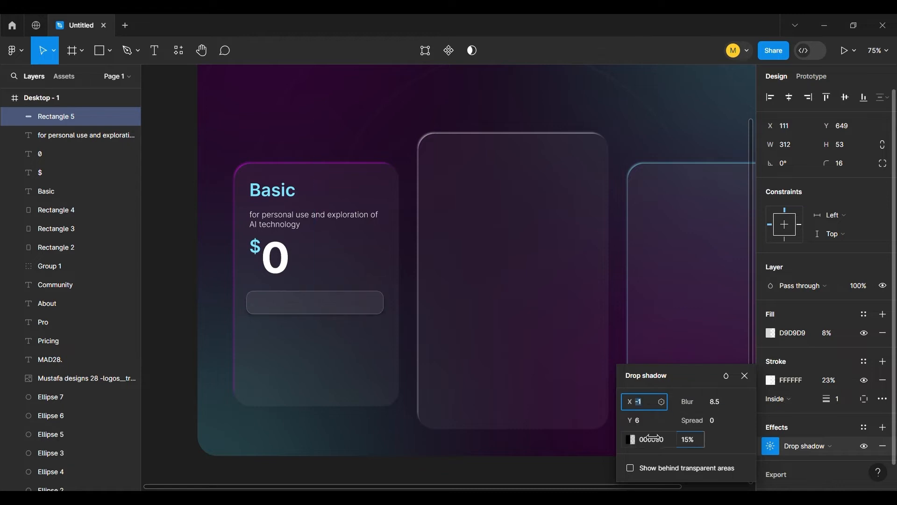
click(187, 223)
Copy the "Basic" heading onto the button rectangle and change its text to "Get Started".
alt+drag(277, 198, 316, 309)
click(351, 462)
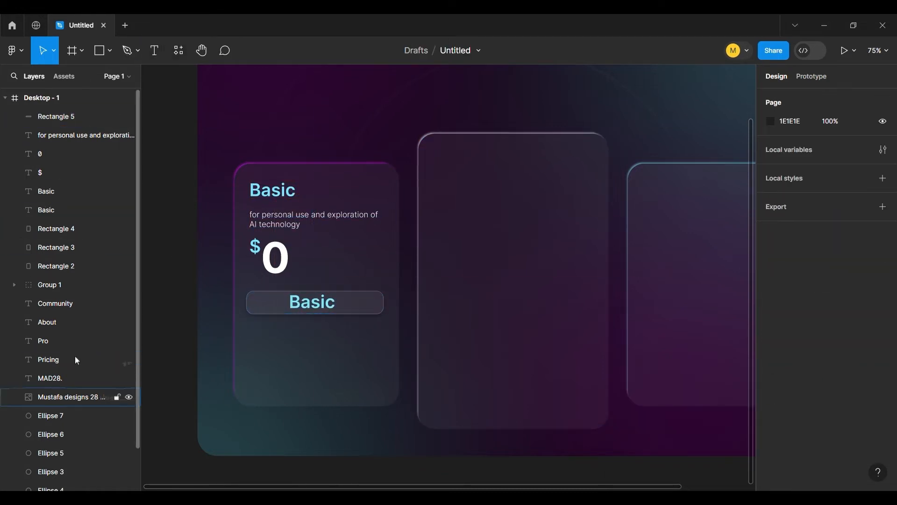
click(326, 302)
text(Get Started)
Style the button's "Get Started" text as Medium weight, size 22, white FFFFFF, and centre it on the button.
key(ctrl+a)
click(784, 352)
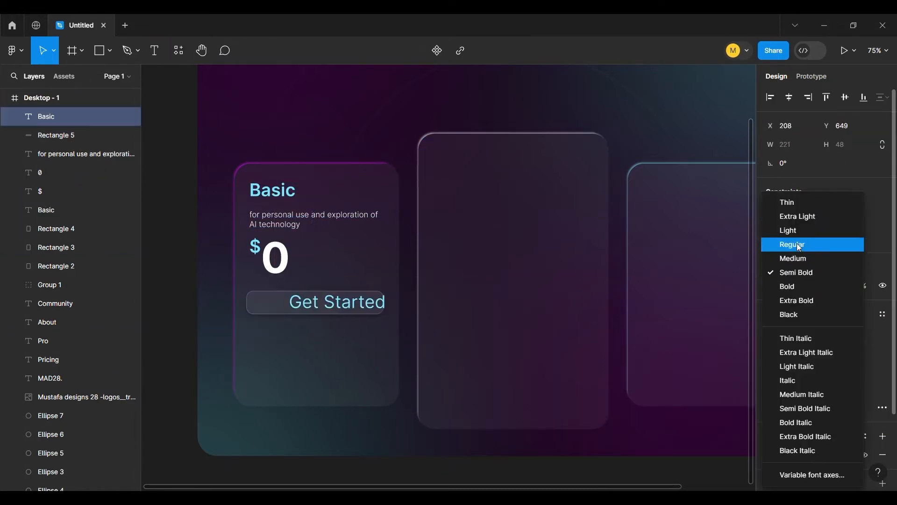
click(793, 258)
drag(836, 351, 831, 352)
click(770, 454)
click(630, 427)
click(389, 348)
drag(328, 300, 314, 302)
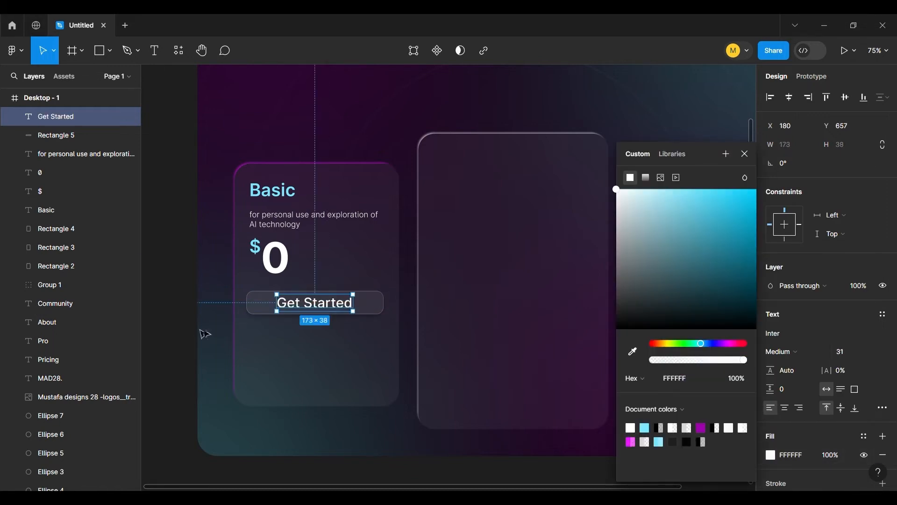
click(204, 332)
click(314, 302)
drag(837, 352, 831, 352)
click(217, 303)
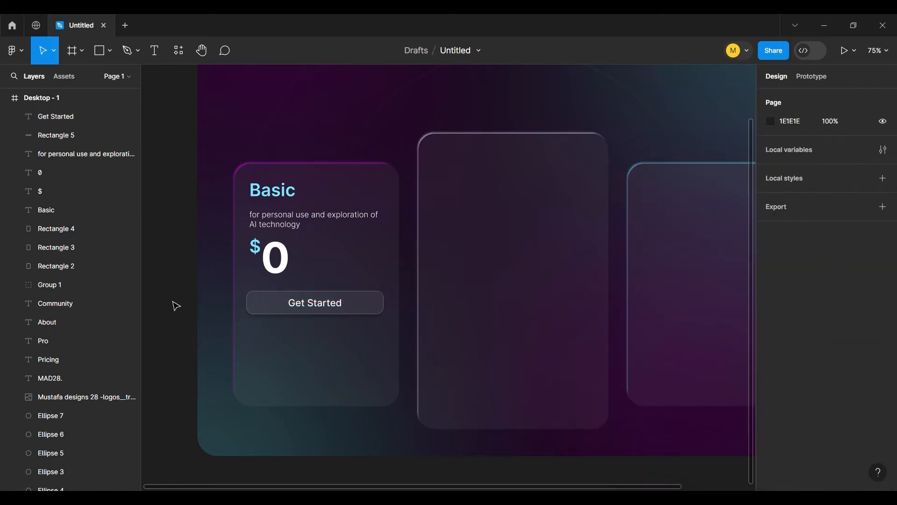
Group the Basic card's heading, description, price, button and background rectangle together.
scroll(176, 306, down, 3)
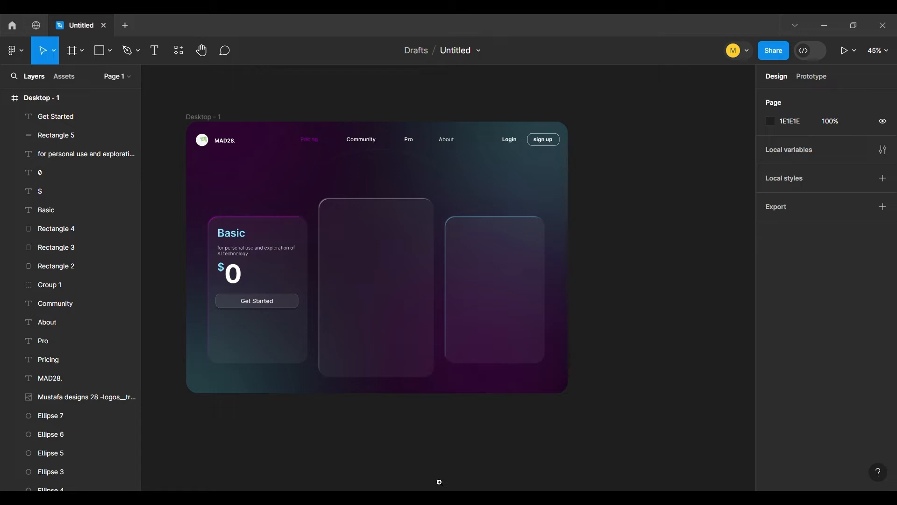
scroll(407, 449, up, 3)
click(283, 236)
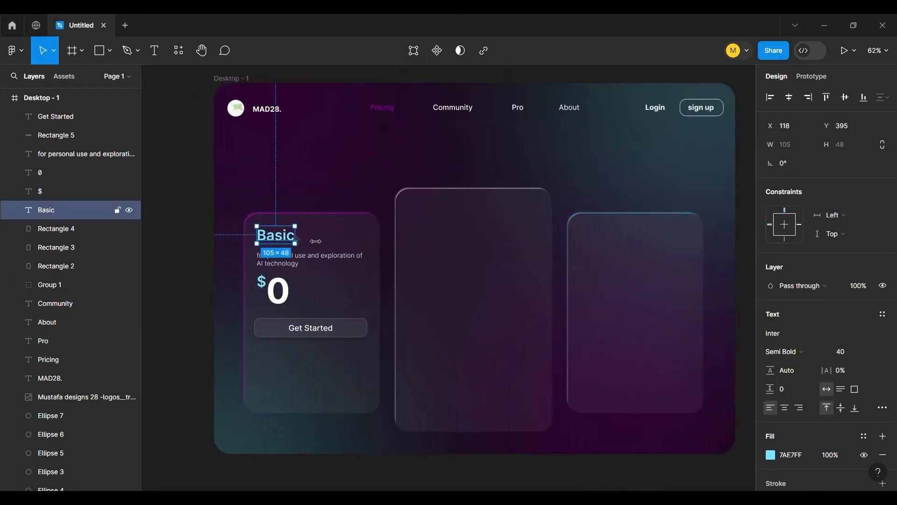
shift+click(314, 242)
shift+click(306, 256)
shift+click(262, 281)
shift+click(279, 290)
shift+click(304, 327)
shift+click(288, 371)
shift+click(288, 373)
key(ctrl+g)
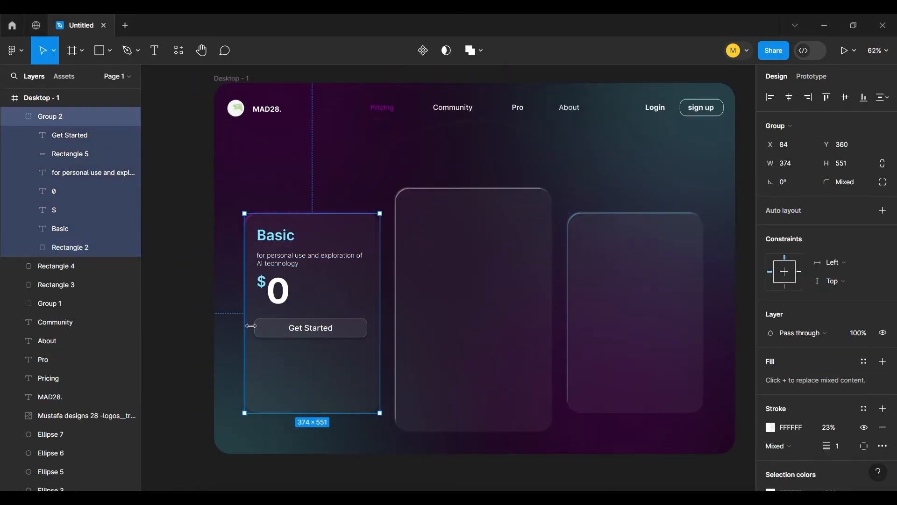
Move the Basic card group and the blue-edged card up together to Y 341 and increase their height to 584.
shift+click(652, 339)
drag(650, 336, 651, 331)
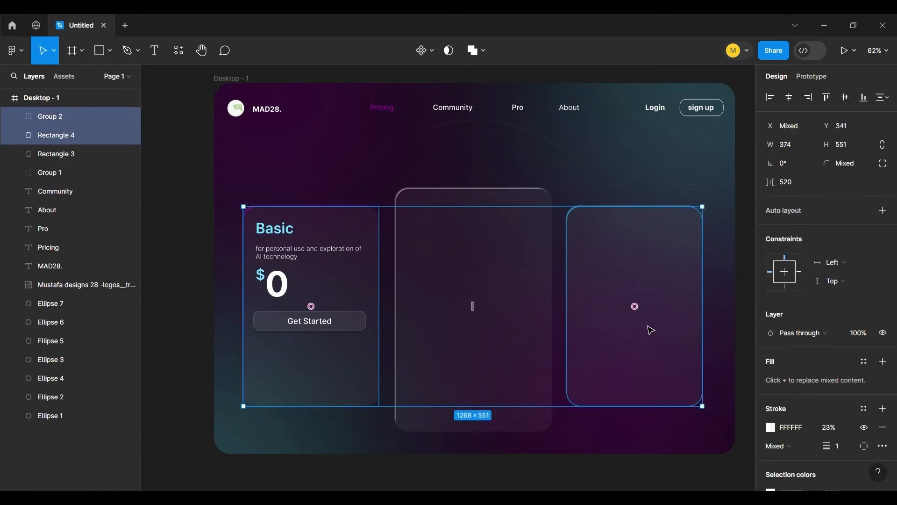
click(746, 251)
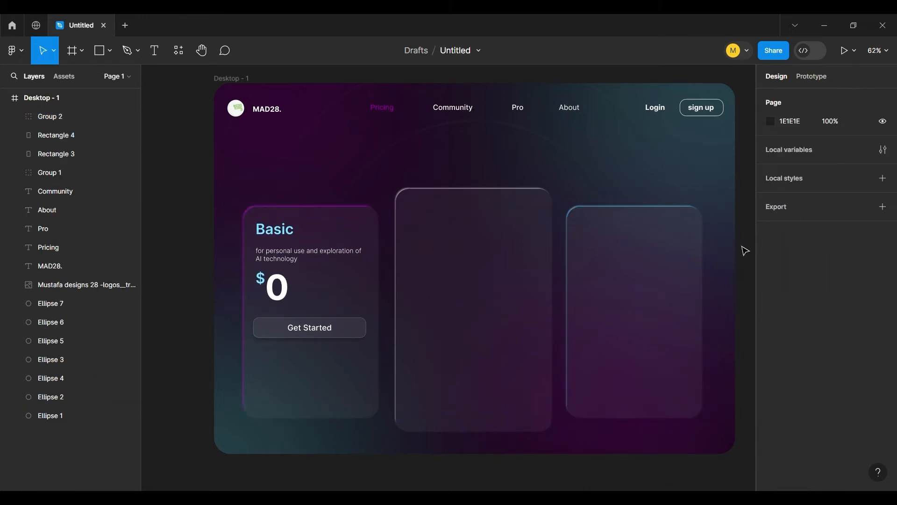
click(299, 196)
Duplicate the Basic card's description below the Get Started button and change the copy to "100 Request Per Day".
double_click(291, 255)
drag(291, 255, 291, 359)
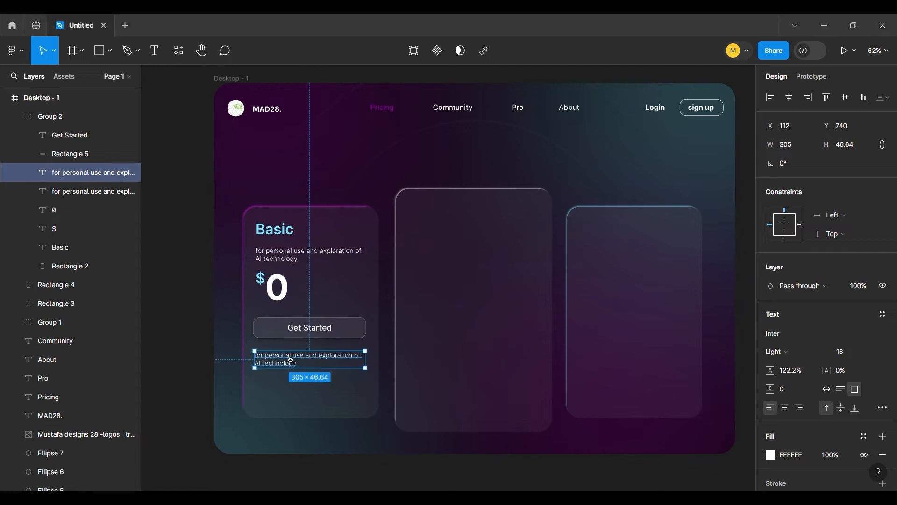
double_click(291, 360)
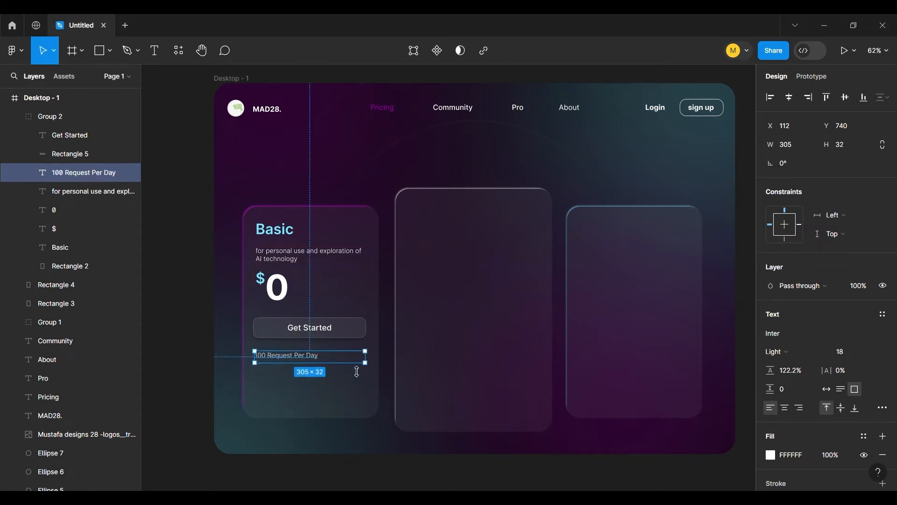
Shrink the feature line's text box, duplicate it underneath and change the copy to "Free Trail Features Access".
drag(365, 363, 313, 379)
double_click(314, 379)
text(Free Trail F)
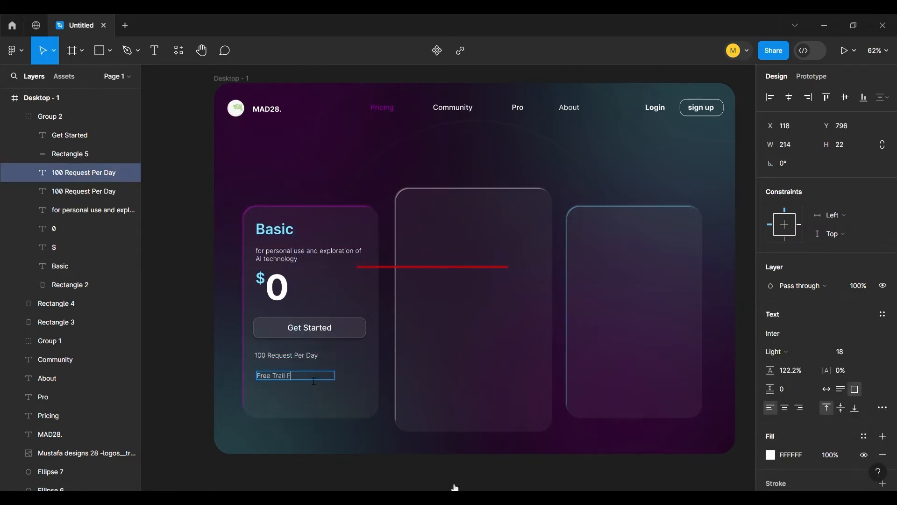
text(eatures Access)
Reword the two feature lines in sentence case as "100 request per day" and "Free trail features access".
click(303, 356)
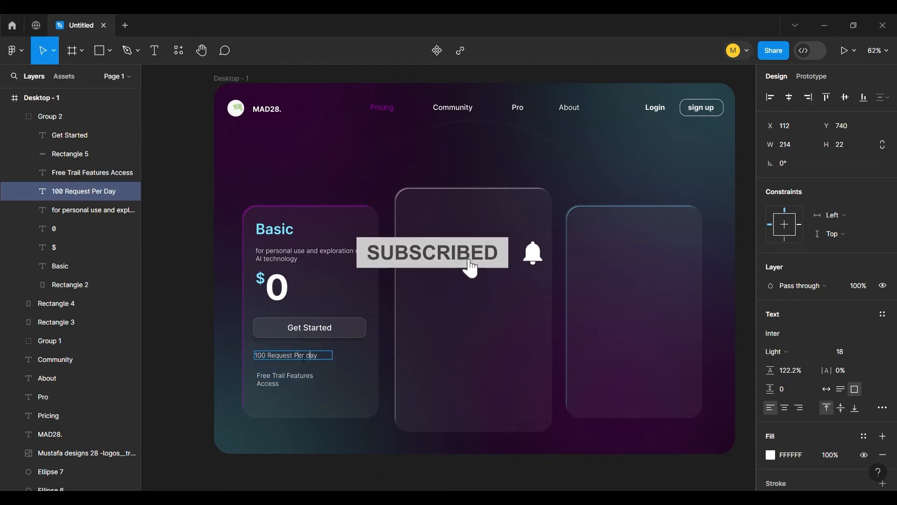
click(275, 376)
text(a)
click(324, 392)
Duplicate the second feature line underneath and change the copy to "Limited API access".
drag(327, 376, 328, 398)
double_click(327, 400)
text(Limited P)
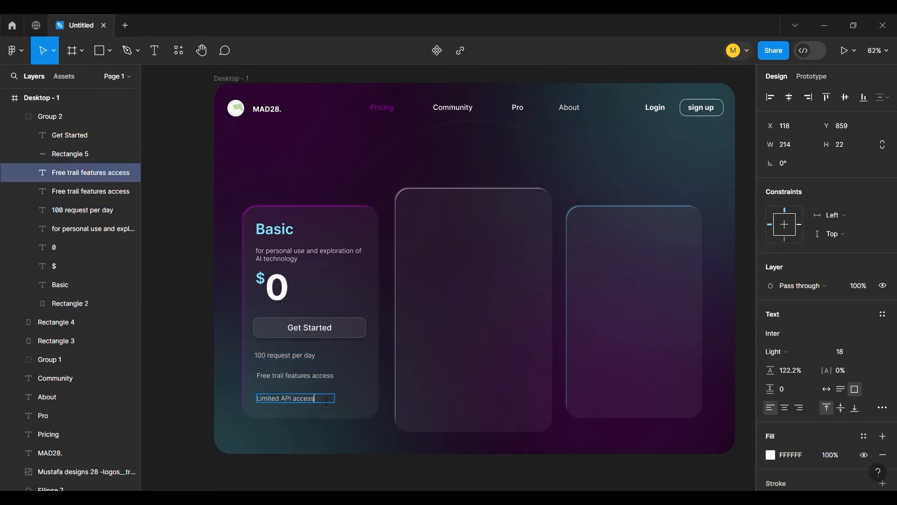
Align the three feature lines at X 141 beneath the button with a vertical spacing of 37.
click(329, 388)
shift+click(324, 376)
shift+click(312, 357)
click(311, 358)
drag(308, 359, 318, 403)
shift+click(319, 380)
shift+click(315, 358)
Set the three feature lines to Regular weight at size 19, widen their boxes to 291 and move them to X 164.
click(777, 398)
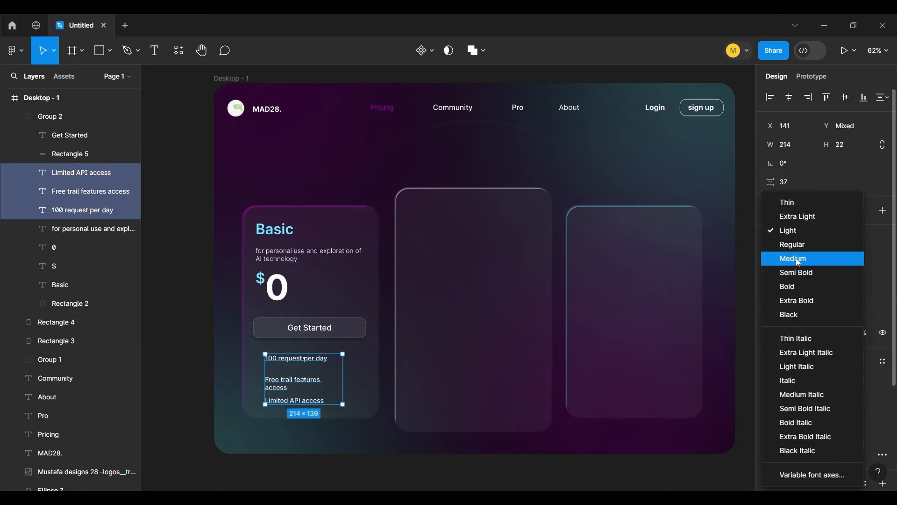
click(798, 260)
click(778, 398)
click(794, 244)
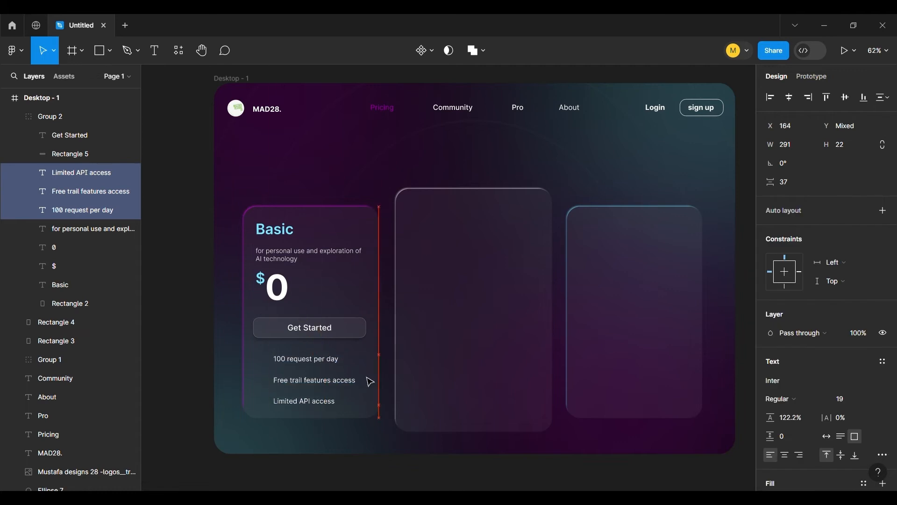
key(Escape)
Draw a divider about 337 wide under the first feature, copy it below the other features, and delete the lowest copy.
key(l)
drag(248, 369, 370, 369)
drag(315, 369, 313, 413)
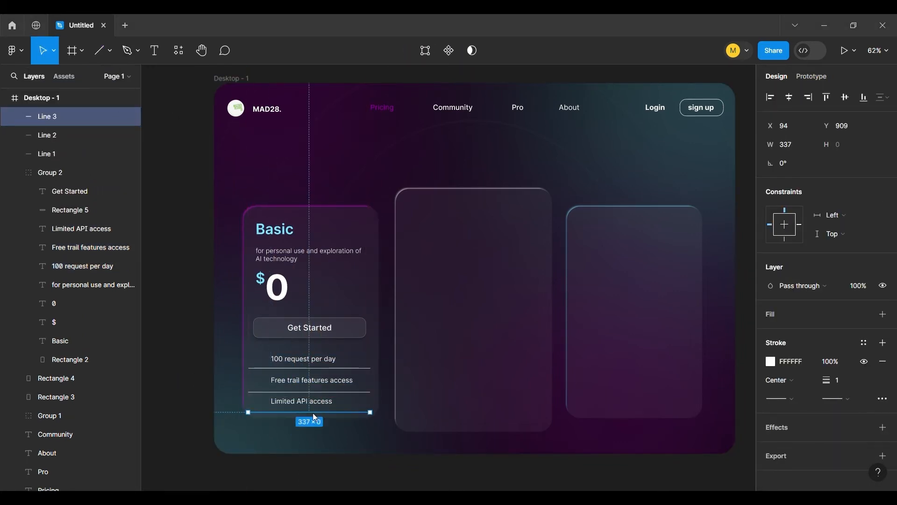
key(Delete)
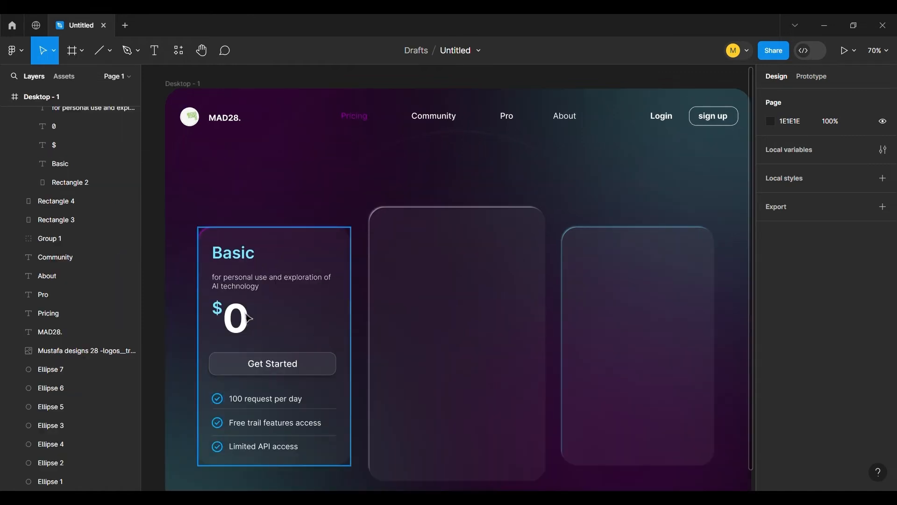
Copy all layers inside the Basic card group and place the pasted copies over the blue-edged card.
scroll(138, 136, up, 5)
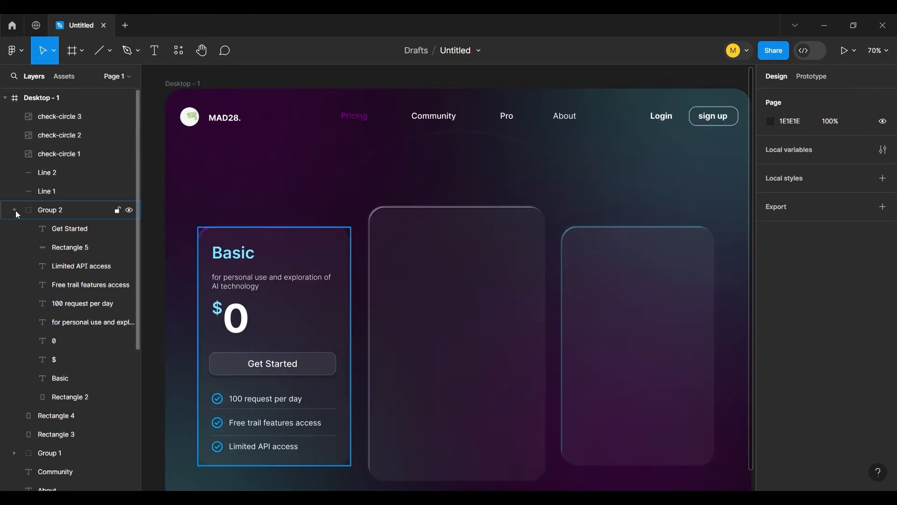
click(15, 210)
click(14, 210)
click(40, 228)
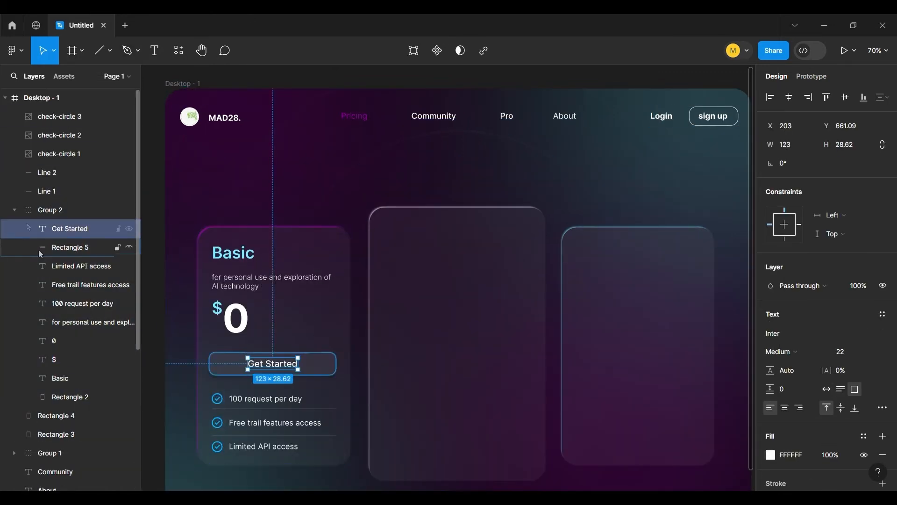
click(42, 210)
click(69, 397)
shift+click(69, 228)
key(ctrl+c)
key(ctrl+v)
drag(289, 178, 684, 316)
Delete the duplicated background rectangle from the layers pasted onto the blue-edged card.
click(55, 296)
key(Delete)
click(262, 236)
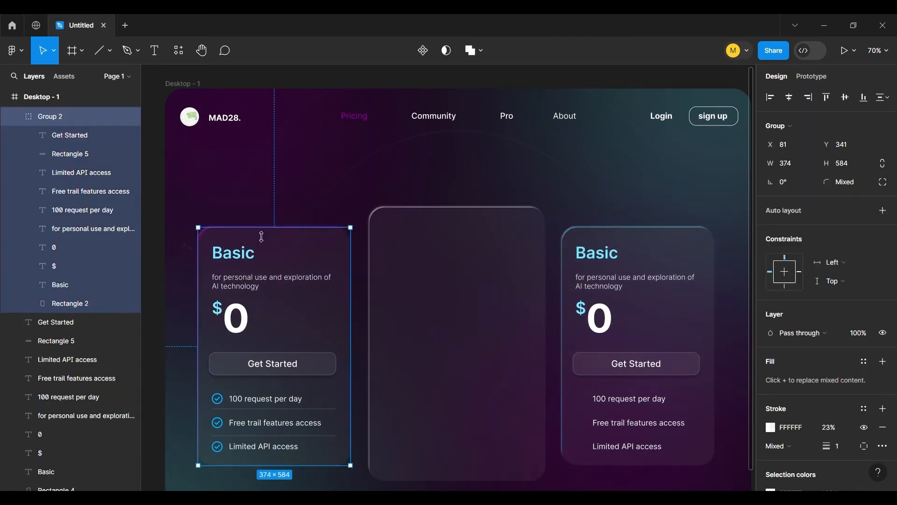
click(360, 374)
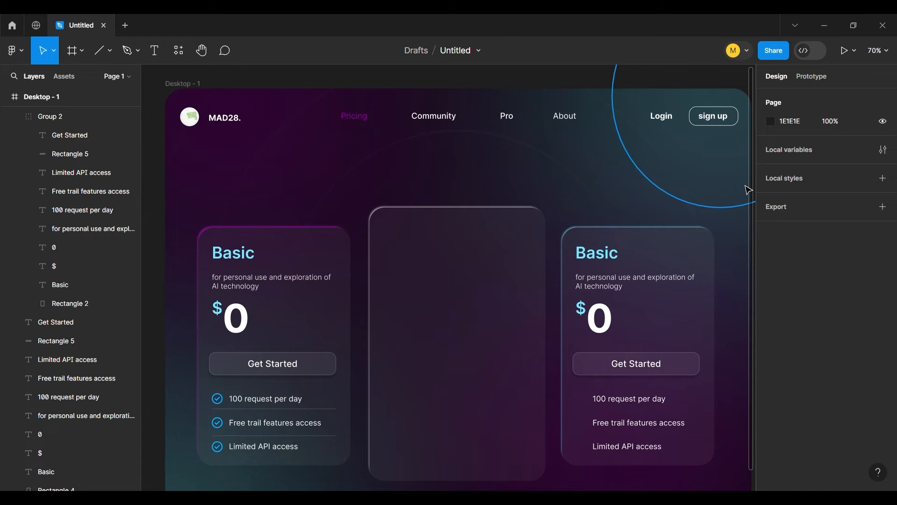
Copy the Basic card's three check-circle icons and place them beside the blue-edged card's feature lines at X 1005.
click(218, 399)
shift+click(220, 449)
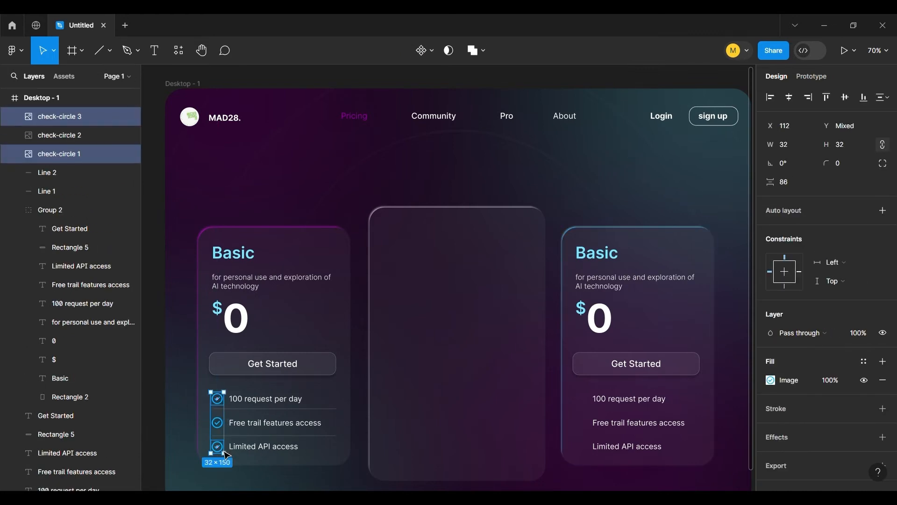
shift+click(218, 423)
key(ctrl+c)
click(208, 420)
key(ctrl+v)
drag(219, 423, 583, 423)
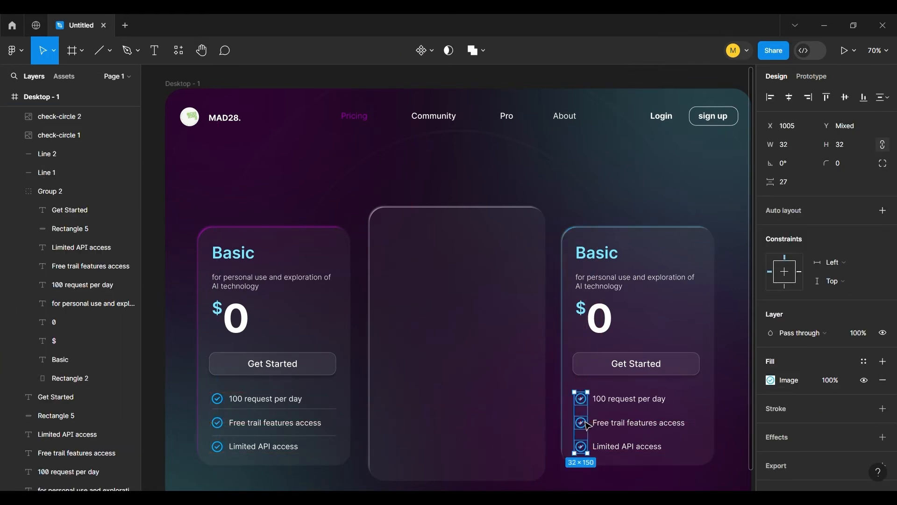
Copy the Basic card's two divider lines and place them between the blue-edged card's feature lines.
click(293, 408)
shift+click(293, 436)
key(ctrl+c)
click(657, 419)
key(ctrl+v)
drag(239, 423, 601, 423)
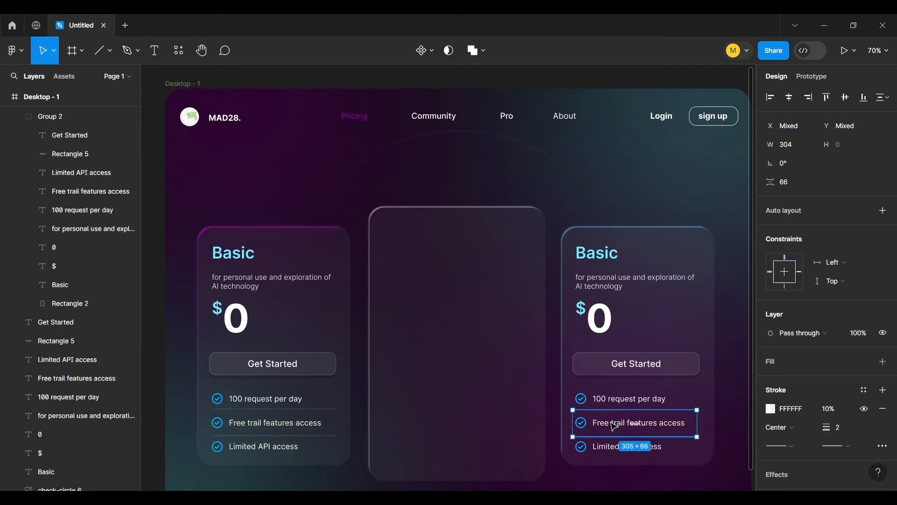
key(Escape)
click(607, 471)
Delete the $0 price from the blue-edged card and change its heading to "Enterprise".
scroll(617, 454, down, 1)
scroll(608, 449, down, 1)
click(581, 423)
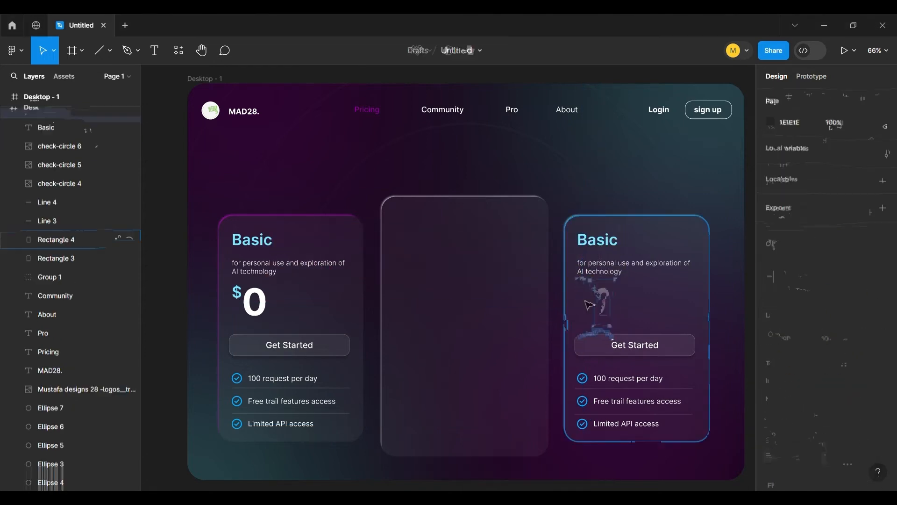
text(En)
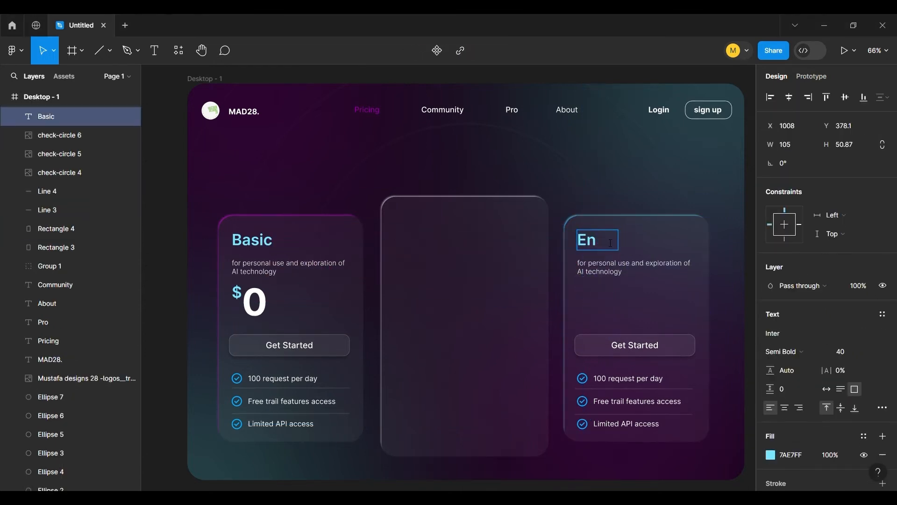
text(terprise)
click(747, 257)
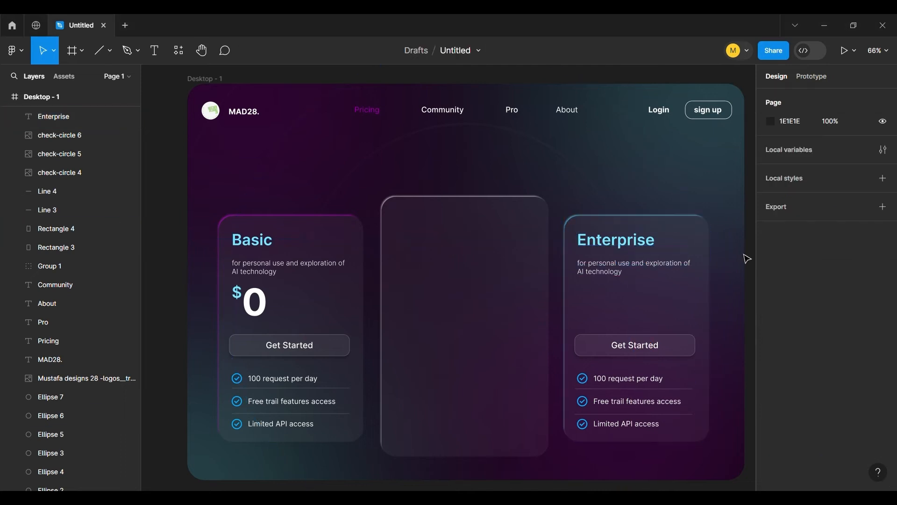
Change the Enterprise card's description to "perfect for large business and organizations that require special support.".
double_click(624, 273)
text(perfect)
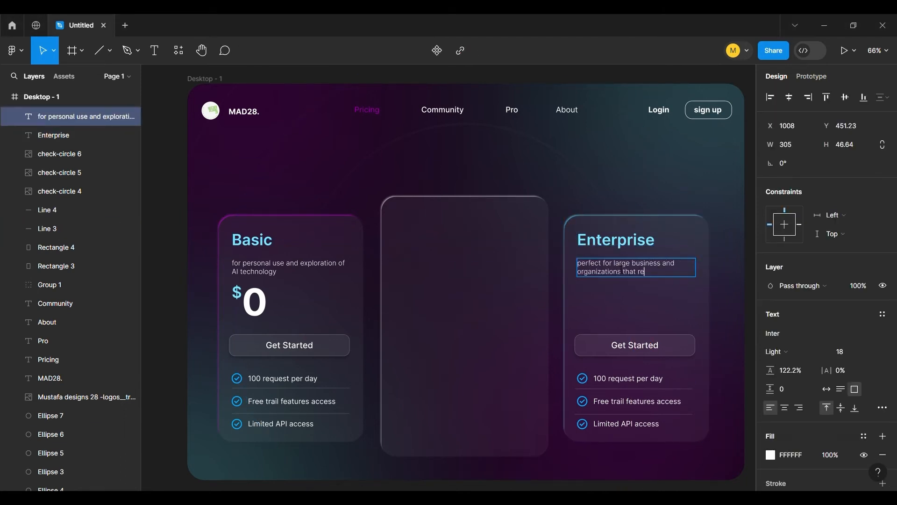
key(Escape)
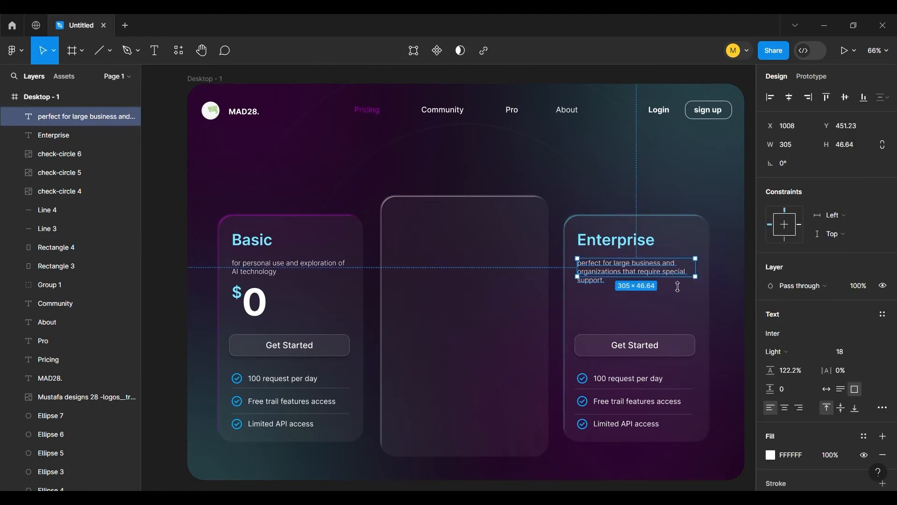
Extend the Enterprise description's text box downward to a height of 133.
drag(678, 277, 677, 310)
click(733, 310)
click(668, 279)
drag(827, 372, 825, 379)
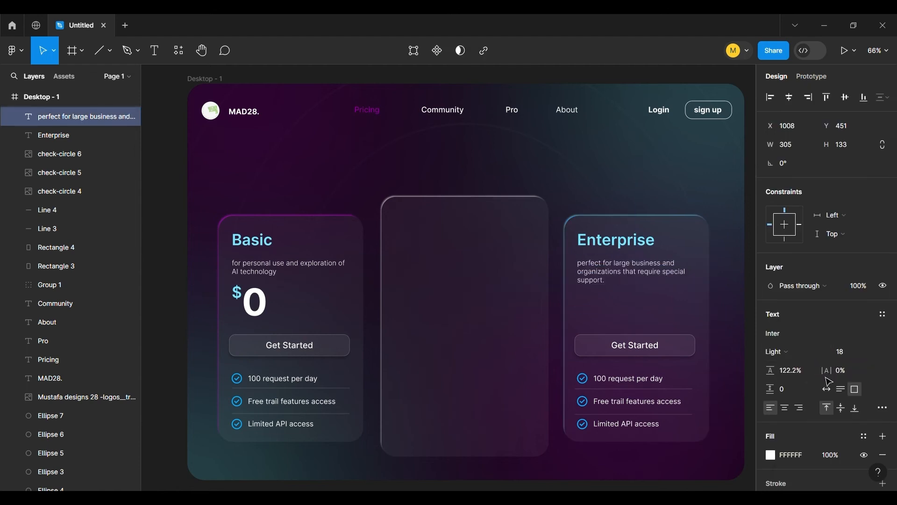
click(740, 227)
Change the Enterprise card's button text to "Contact sales" and fit it on one line centred in the button.
double_click(663, 347)
text(Contact sales)
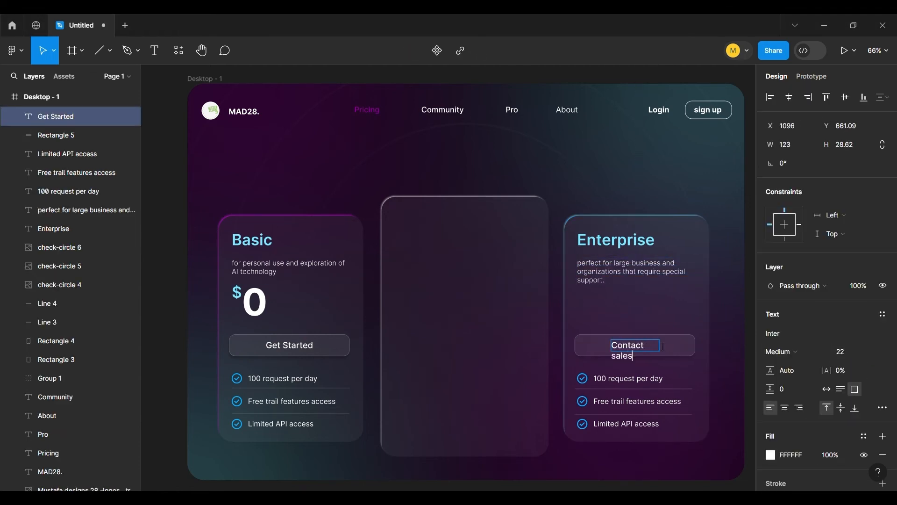
click(725, 334)
click(677, 348)
click(717, 340)
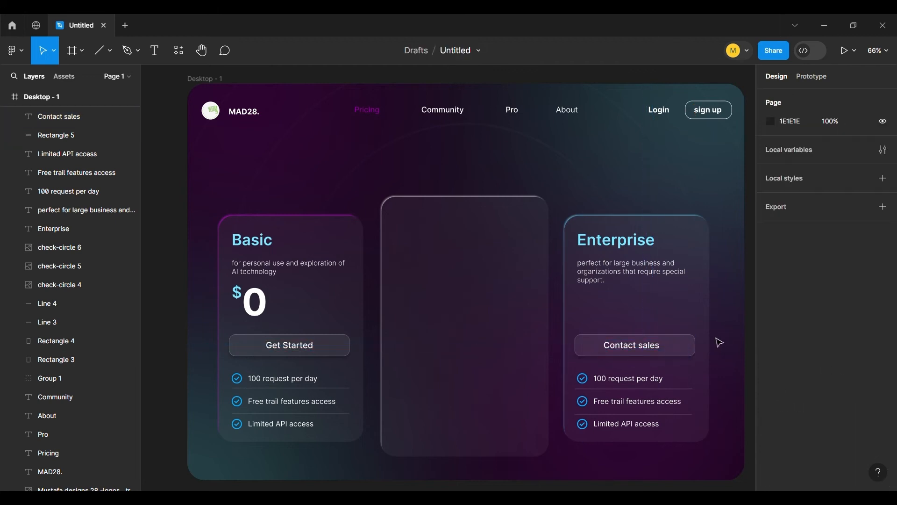
Change the Enterprise card's first two feature lines to "Customer Deployment" and "Comprehensive usage data".
double_click(659, 381)
text(Customer Deployment)
double_click(666, 401)
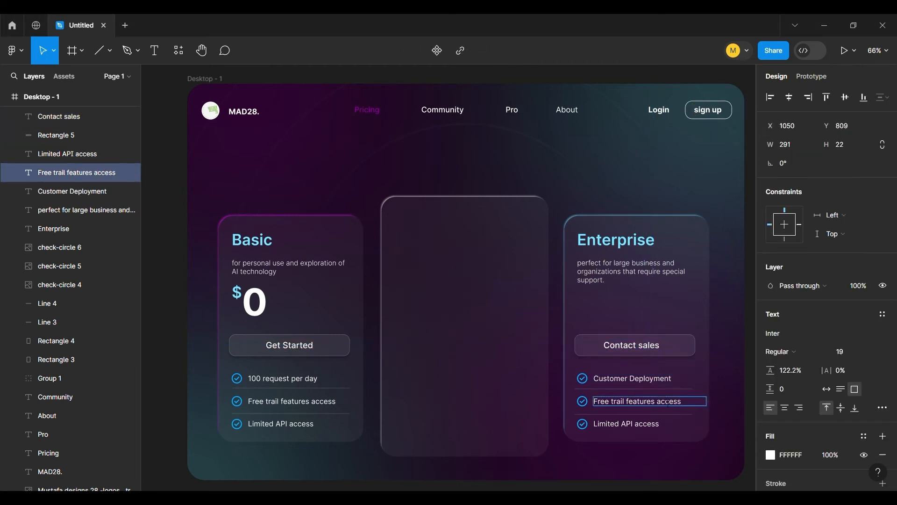
text(Com)
text(prehensive data usage)
key(BackSpace)
key(BackSpace)
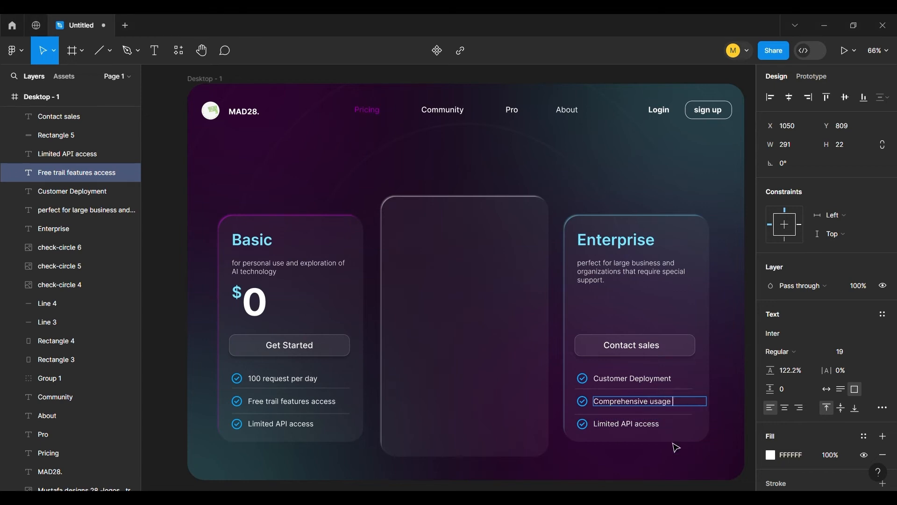
text(data)
Change the Enterprise card's third feature line to "Training specialized models".
double_click(654, 424)
text(Traning)
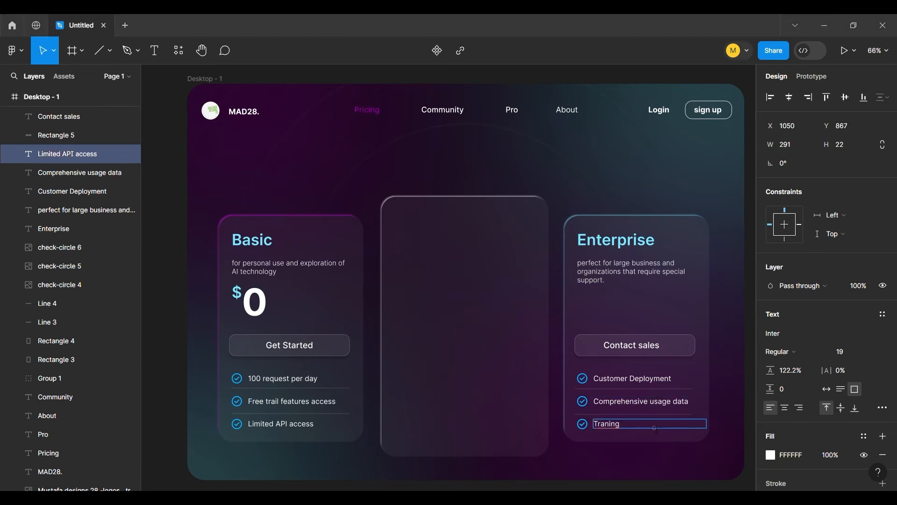
key(BackSpace)
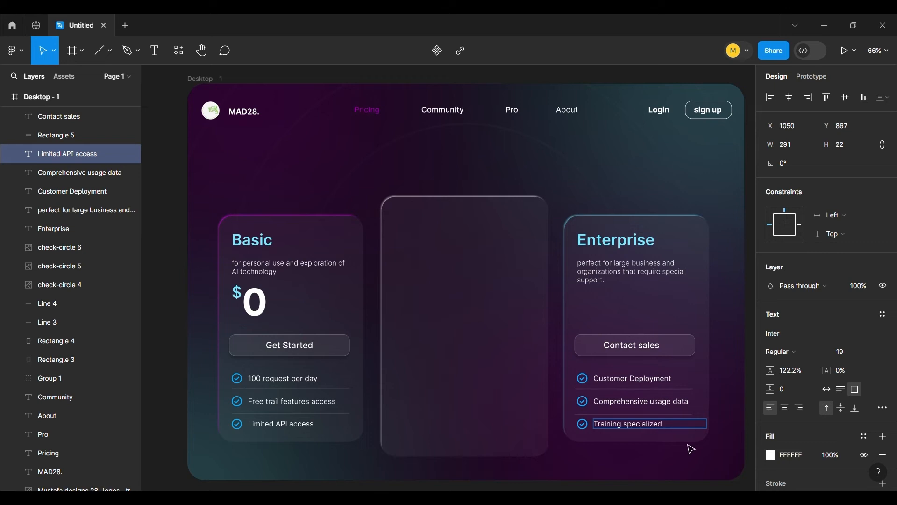
click(746, 444)
Copy the Basic card's texts, button and divider lines into the empty middle card, removing the copied card background.
double_click(282, 243)
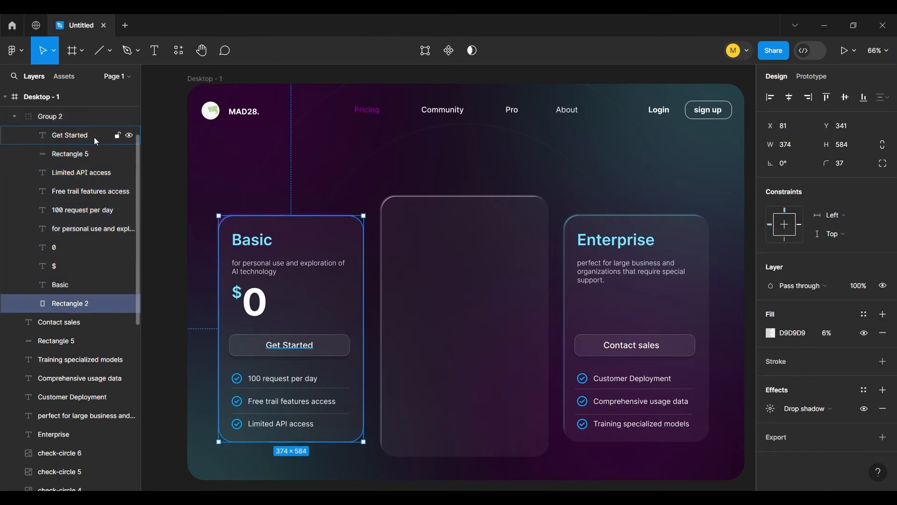
shift+click(93, 137)
shift+click(285, 389)
shift+click(289, 413)
key(ctrl+c)
key(ctrl+v)
drag(330, 306, 508, 296)
click(84, 322)
key(Delete)
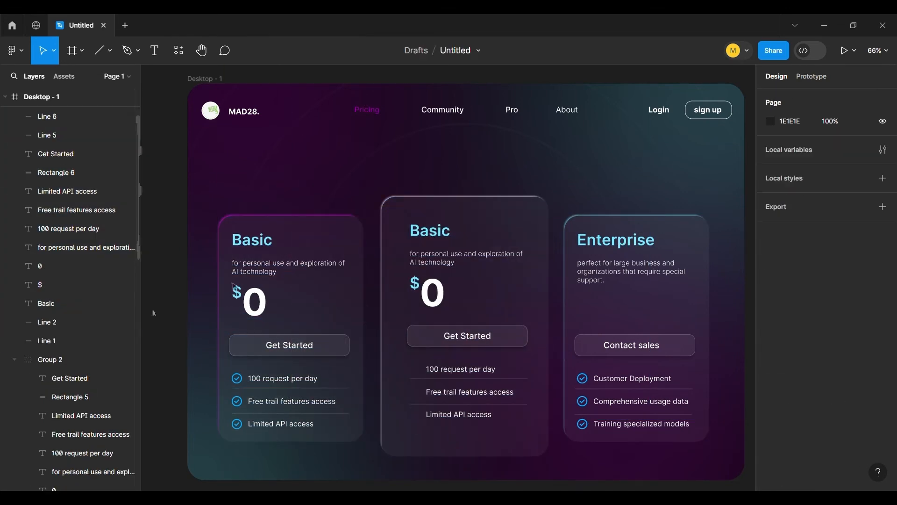
Select all the copied content in the middle card and scale it up to fill the card with even margins.
click(431, 231)
shift+click(435, 258)
shift+click(440, 303)
shift+click(415, 284)
shift+click(450, 335)
shift+click(436, 335)
shift+click(441, 378)
shift+click(446, 404)
shift+click(451, 414)
shift+click(451, 393)
shift+click(456, 371)
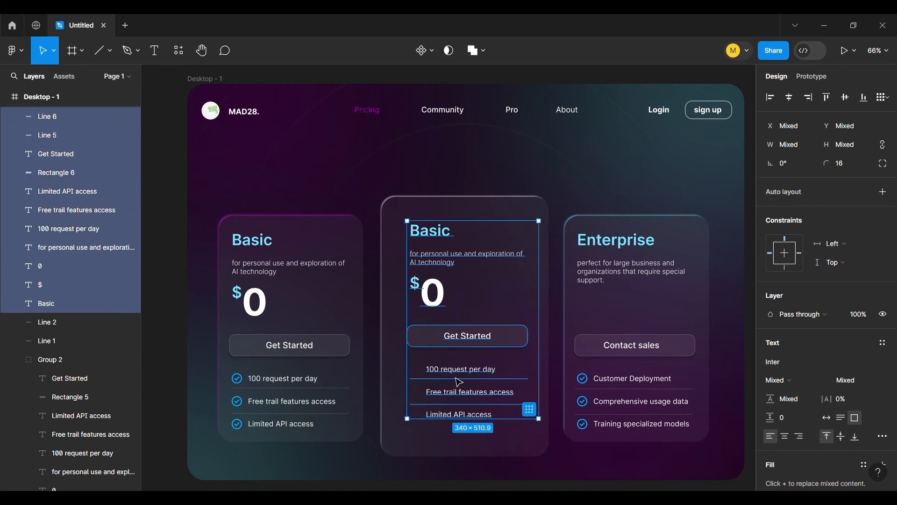
drag(539, 220, 548, 202)
drag(532, 253, 526, 257)
click(563, 192)
Change the middle card's title to "Premium" and widen its text box to fit.
click(434, 225)
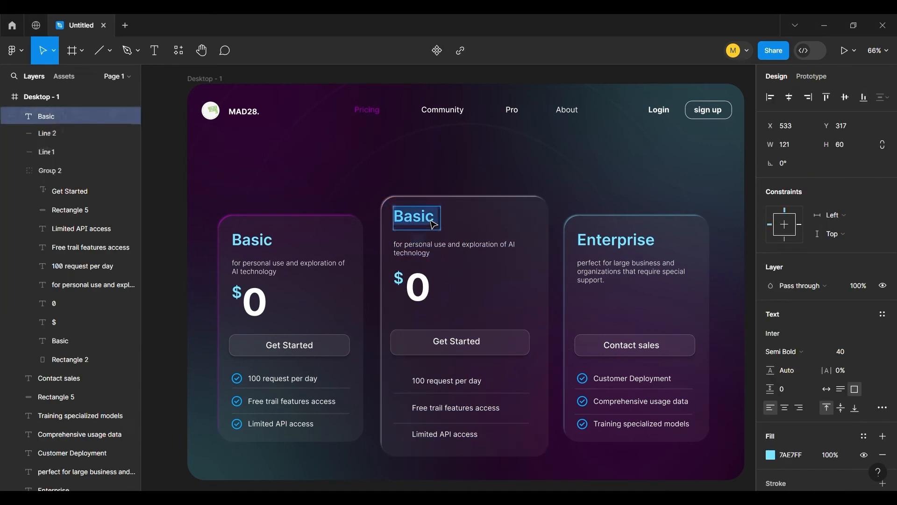
click(486, 188)
drag(441, 217, 471, 226)
Change the Premium card's description to "Perfect for professional and small business in need of significant AI integration.".
double_click(471, 249)
double_click(470, 248)
text(Perfect for small)
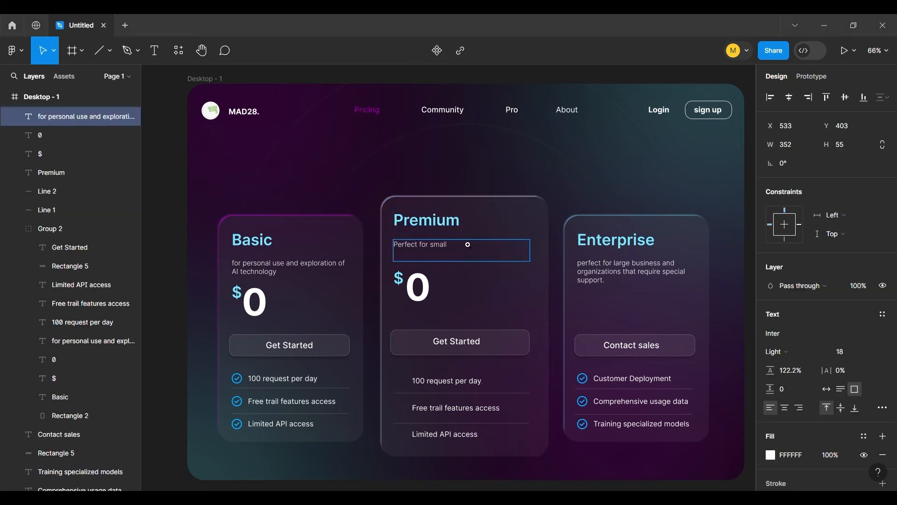
key(BackSpace)
key(BackSpace)
key(BackSpace)
key(BackSpace)
key(BackSpace)
key(BackSpace)
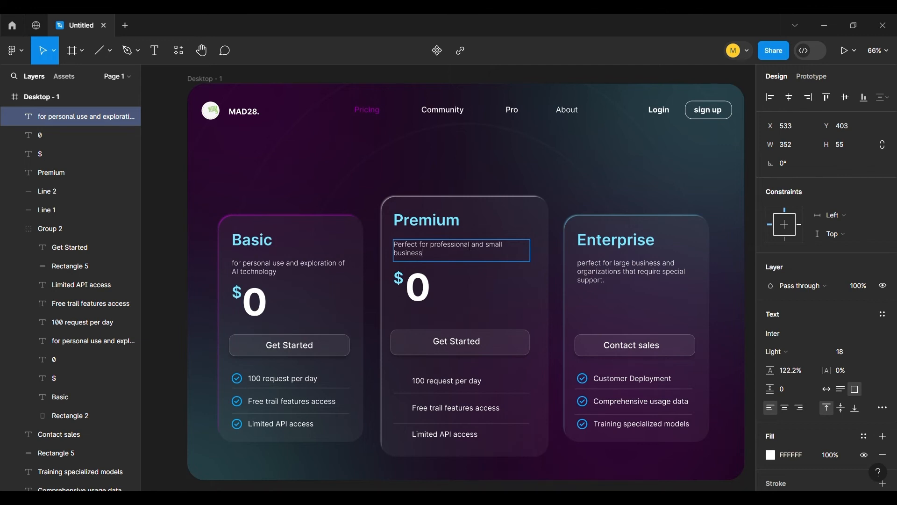
text(ion nee d of significant AI integatio)
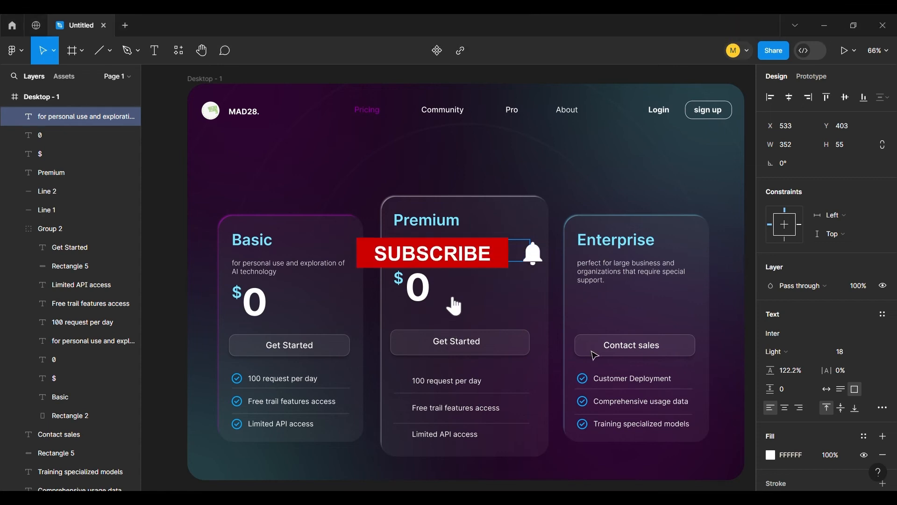
Widen the Premium description's text box so the description fits on two lines within the card.
click(452, 306)
click(491, 252)
drag(530, 251, 570, 251)
key(Escape)
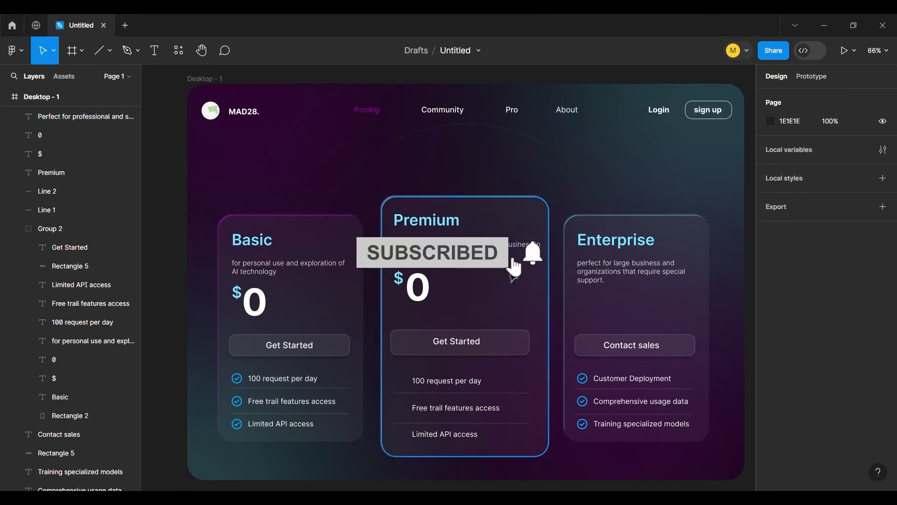
Align the Premium card's button with the text above it and change the card's price to 9.99 on one line.
drag(508, 337, 492, 346)
click(522, 312)
double_click(417, 287)
text(9.99)
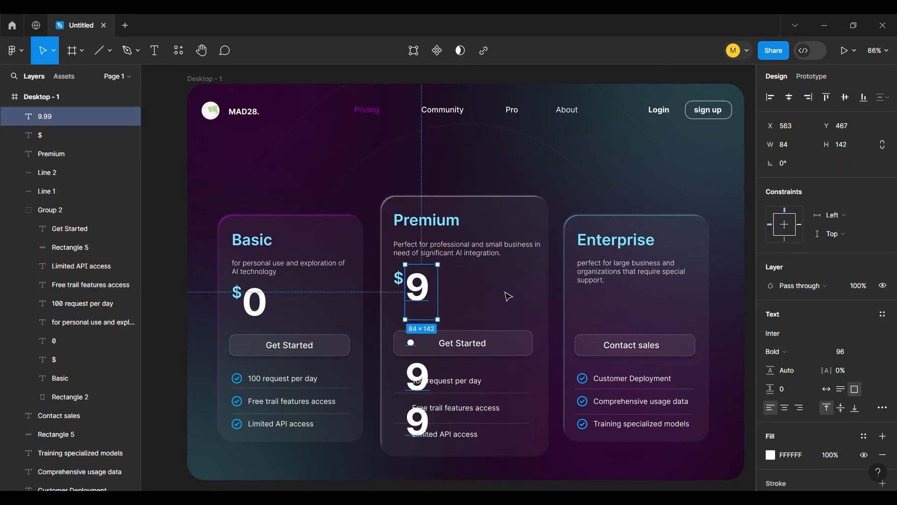
Recolour the Premium title and its dollar sign with the document's purple, 9E00AC.
click(444, 227)
click(771, 455)
click(673, 427)
click(398, 279)
click(771, 455)
click(673, 427)
Give the Premium card's button a solid purple fill and make its "Get Started" label black.
click(464, 344)
click(770, 455)
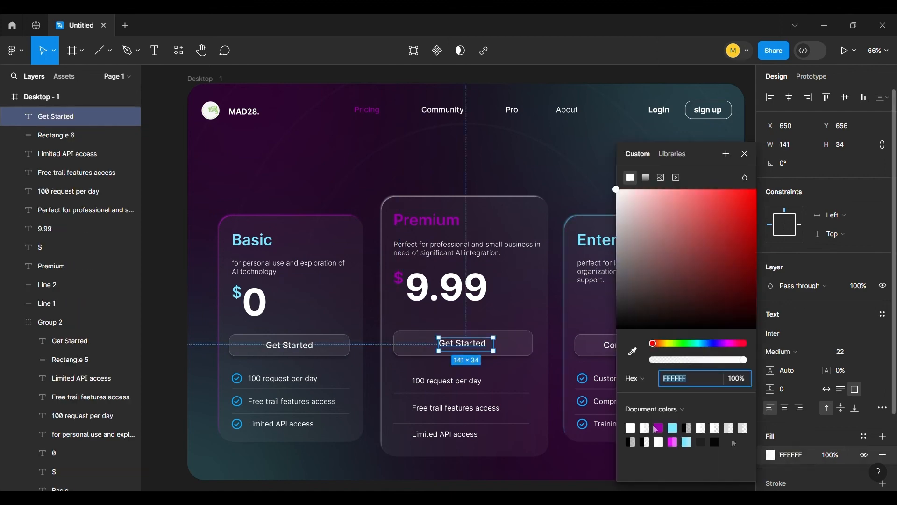
click(658, 427)
click(511, 344)
click(465, 343)
click(525, 353)
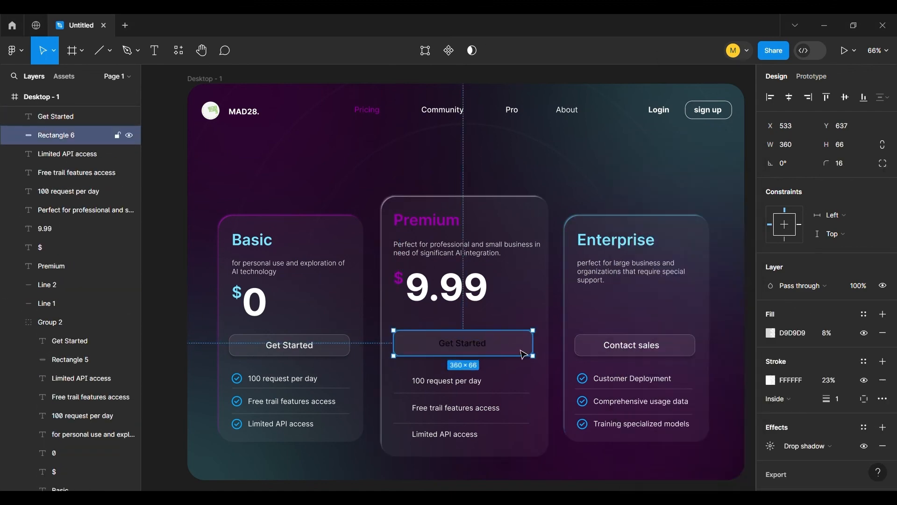
click(770, 333)
click(657, 427)
Copy the Basic card's three check icons beside the Premium feature lines, sized 36 × 38 and aligned with each line.
click(237, 378)
shift+click(236, 424)
shift+click(237, 401)
drag(242, 411, 407, 416)
click(401, 384)
shift+click(400, 430)
shift+click(400, 407)
drag(405, 378, 410, 421)
click(521, 371)
Recolour the three Premium check icons to light purple by adjusting their image fill's exposure, contrast, saturation and tint.
click(400, 381)
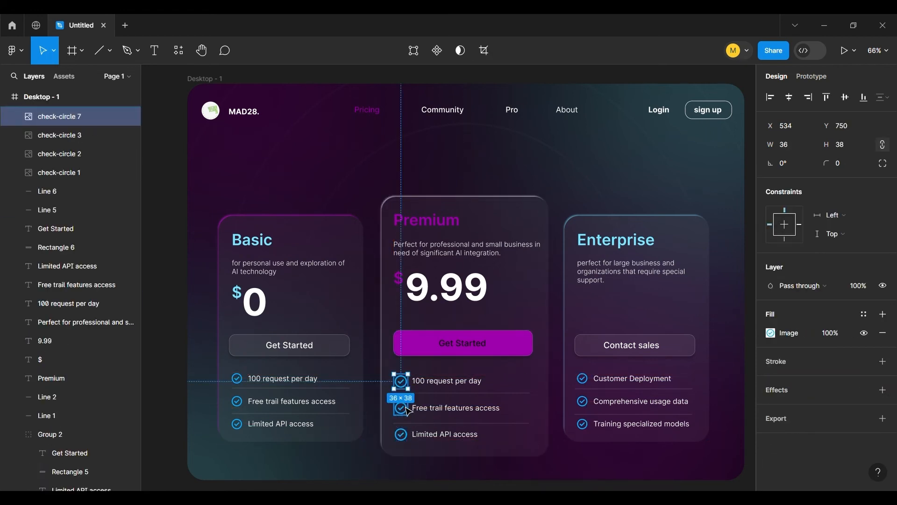
shift+click(400, 408)
shift+click(400, 434)
click(770, 380)
drag(714, 352, 679, 352)
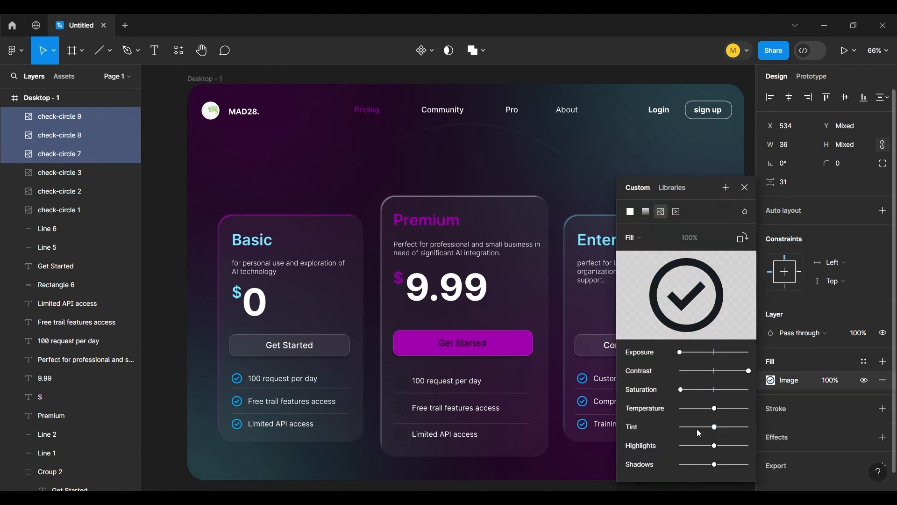
drag(714, 427, 741, 426)
drag(679, 352, 757, 352)
drag(700, 372, 750, 372)
drag(679, 351, 709, 355)
click(722, 164)
Duplicate the Basic button's rectangle into the Premium card's upper-right corner as a small badge about 131 × 37.
click(342, 349)
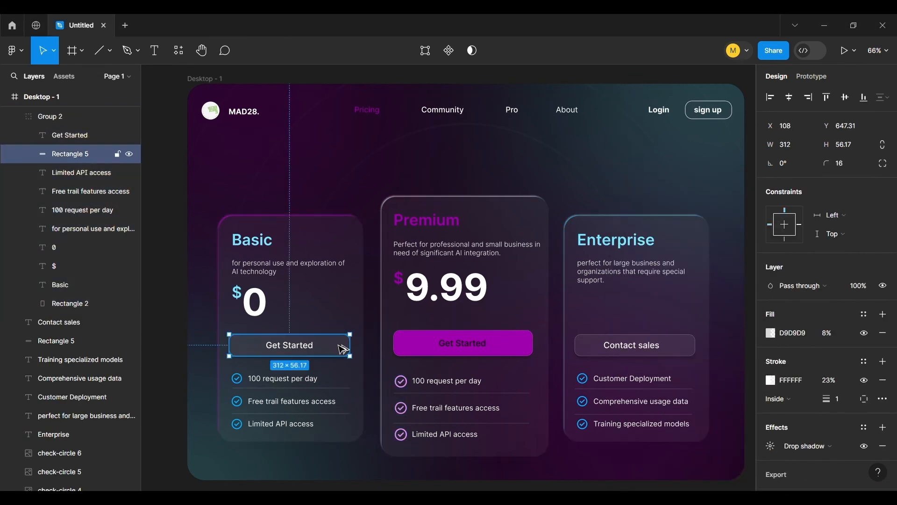
drag(343, 349, 546, 222)
drag(488, 223, 534, 221)
drag(548, 223, 531, 217)
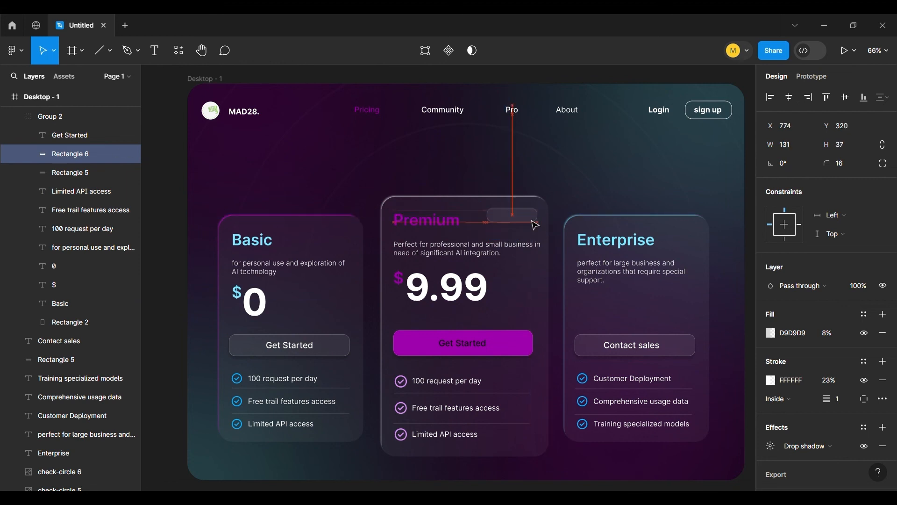
click(477, 244)
Duplicate the Premium title over the badge as a white "Popular" label with font size 26.
click(463, 227)
alt+drag(463, 228, 540, 224)
double_click(539, 224)
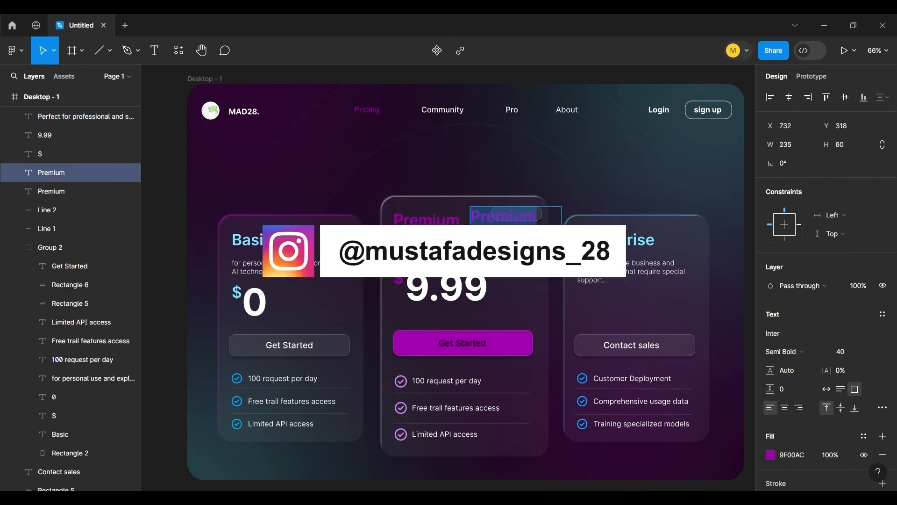
text(Popular)
drag(834, 354, 825, 357)
click(771, 454)
drag(656, 219, 619, 150)
key(Return)
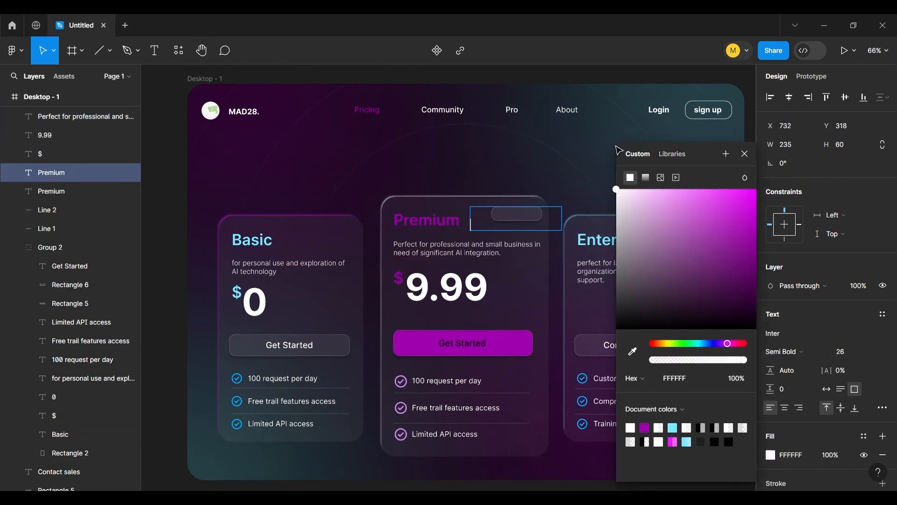
Shrink the "Popular" text to size 18 and centre it inside the badge.
click(525, 238)
drag(569, 237, 535, 218)
click(836, 354)
key(Down)
key(Down)
key(Down)
key(Down)
key(Down)
key(Down)
key(Down)
key(Down)
click(594, 206)
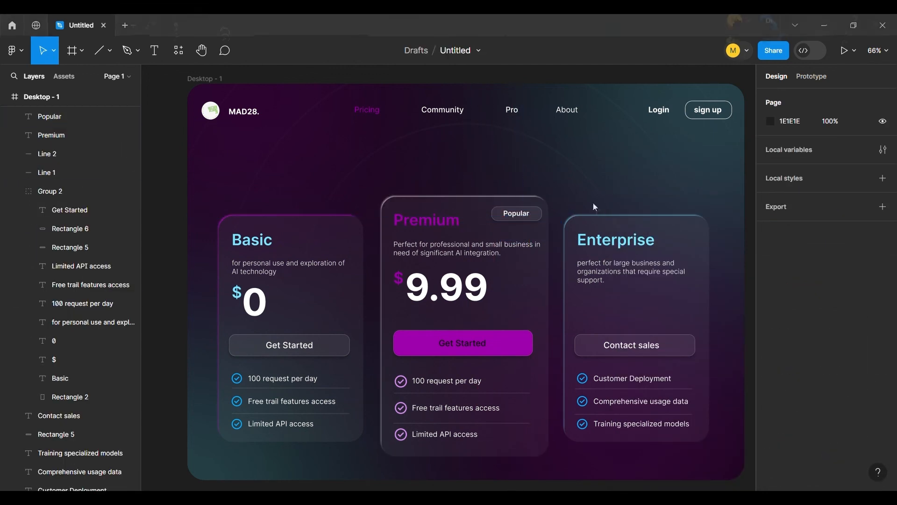
Add the heading "Choose your plan" at font size 91 and place it between the navigation and the cards.
click(160, 50)
click(326, 159)
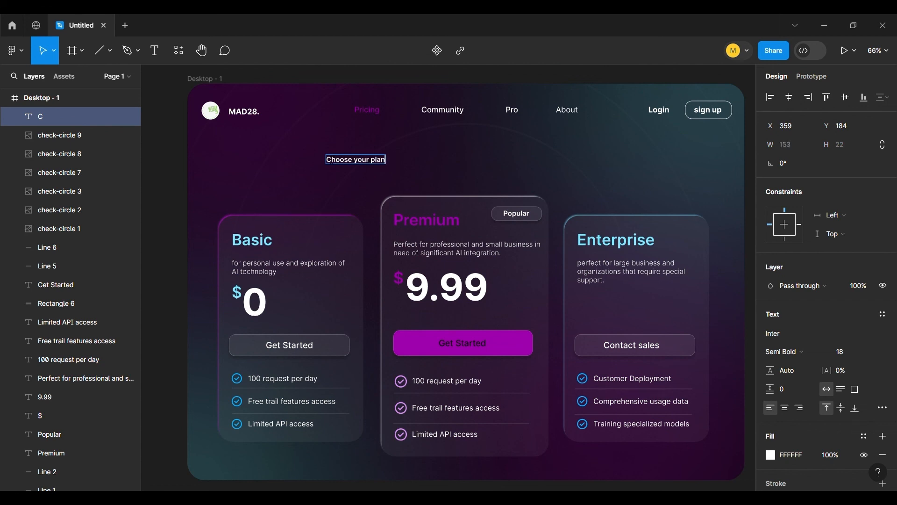
drag(846, 351, 34, 337)
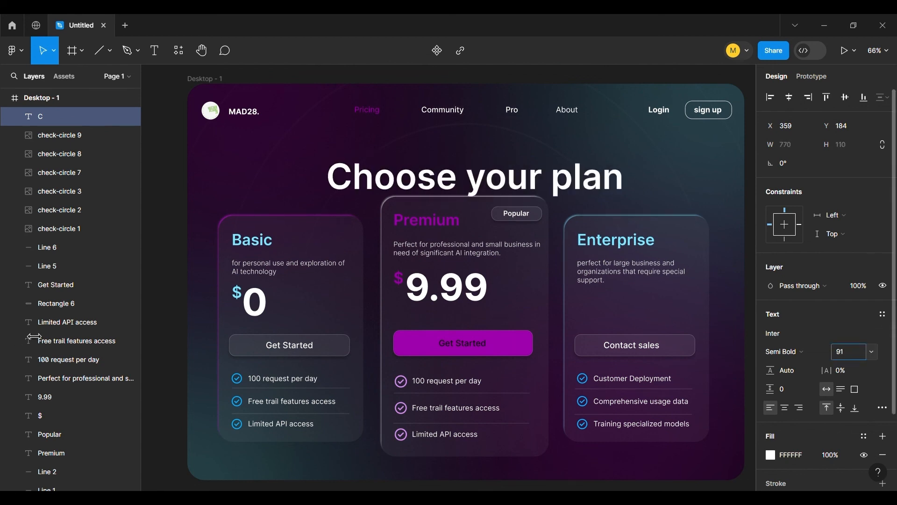
drag(624, 197, 622, 197)
drag(628, 198, 612, 162)
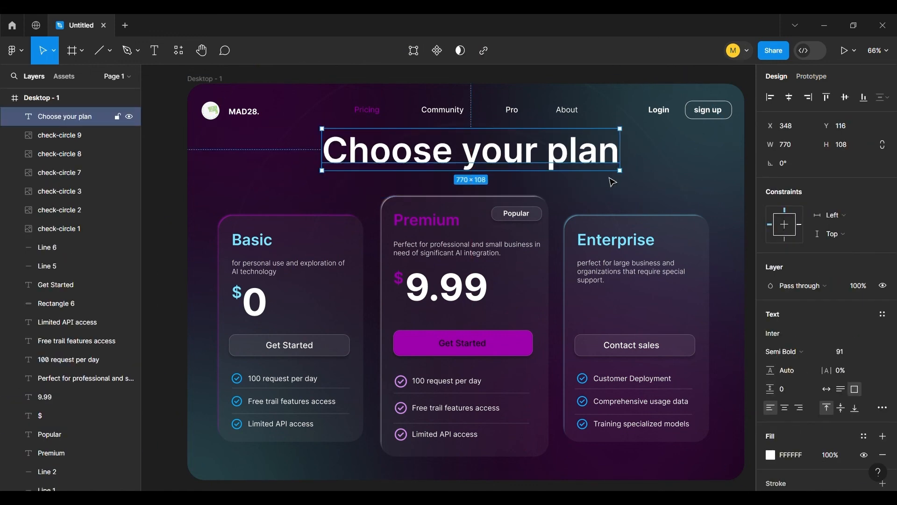
Group the Enterprise card with all its texts, button, check icons and divider lines.
click(674, 234)
shift+click(641, 241)
shift+click(641, 272)
shift+click(640, 348)
shift+click(593, 348)
shift+click(582, 379)
shift+click(586, 404)
shift+click(583, 424)
shift+click(609, 424)
shift+click(616, 414)
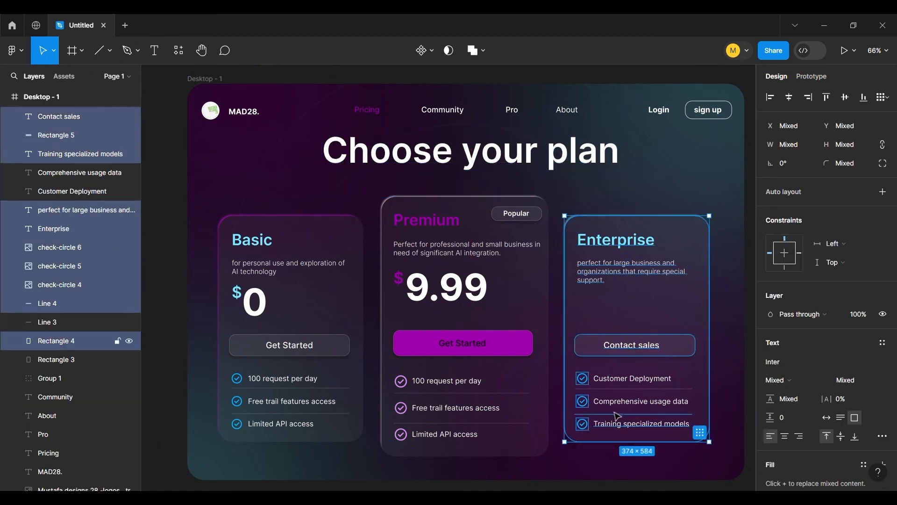
shift+click(628, 402)
shift+click(631, 379)
shift+click(634, 388)
key(ctrl+g)
Group the Premium card's elements together with the Basic card's group and check icons.
shift+click(504, 218)
shift+click(540, 216)
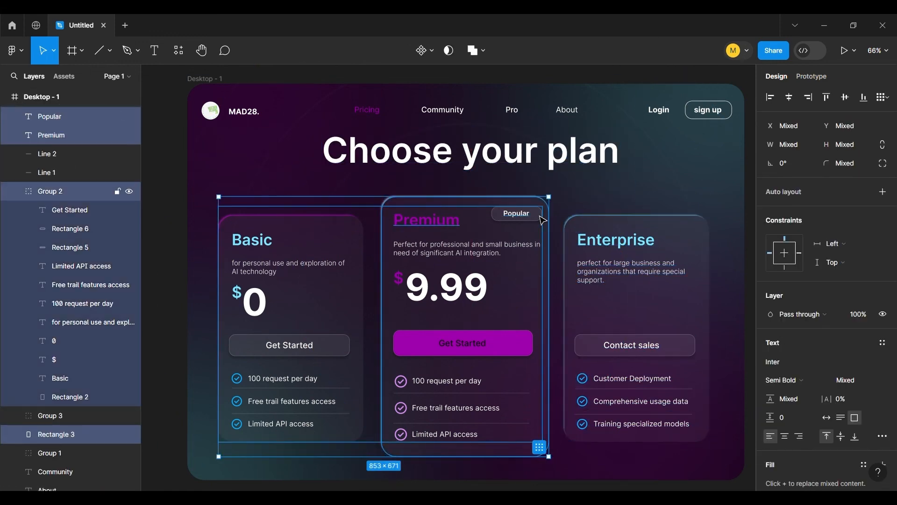
shift+click(494, 245)
shift+click(447, 290)
shift+click(400, 279)
shift+click(449, 344)
shift+click(426, 349)
shift+click(426, 381)
shift+click(401, 407)
shift+click(401, 382)
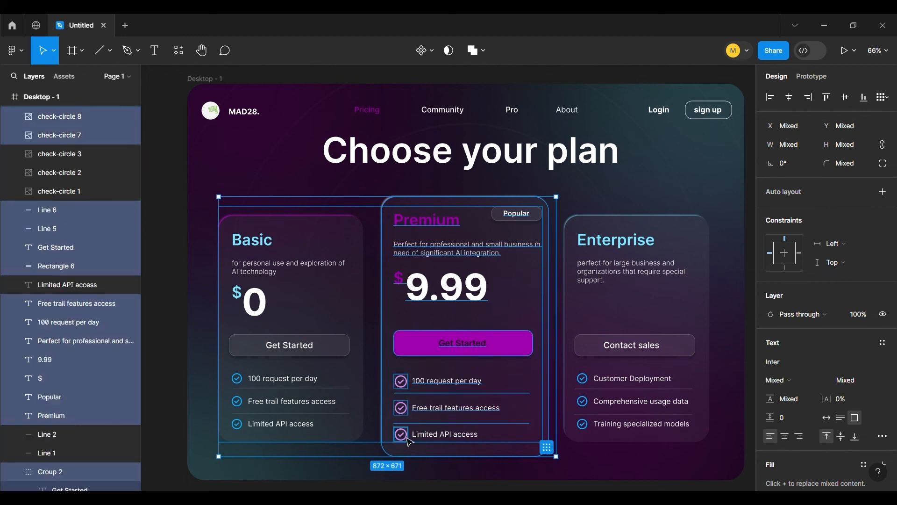
shift+click(401, 435)
shift+click(237, 378)
key(ctrl+g)
Move both card groups down slightly to leave more room below the heading.
shift+click(642, 307)
drag(642, 307, 641, 321)
click(608, 77)
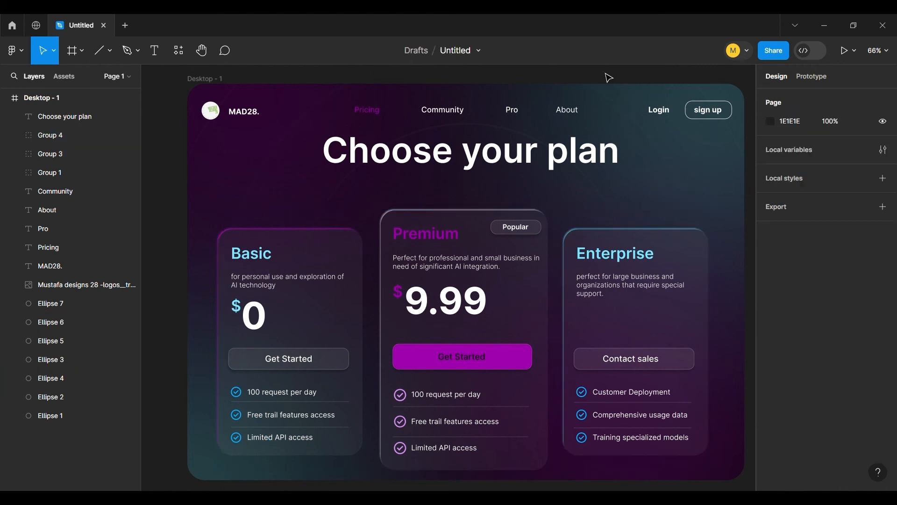
Fill the "Choose your plan" heading with a diagonal linear gradient from purple through white to light blue.
click(591, 149)
click(771, 455)
click(644, 112)
mouse_move(471, 130)
mouse_down()
mouse_move(486, 141)
mouse_move(478, 130)
mouse_up()
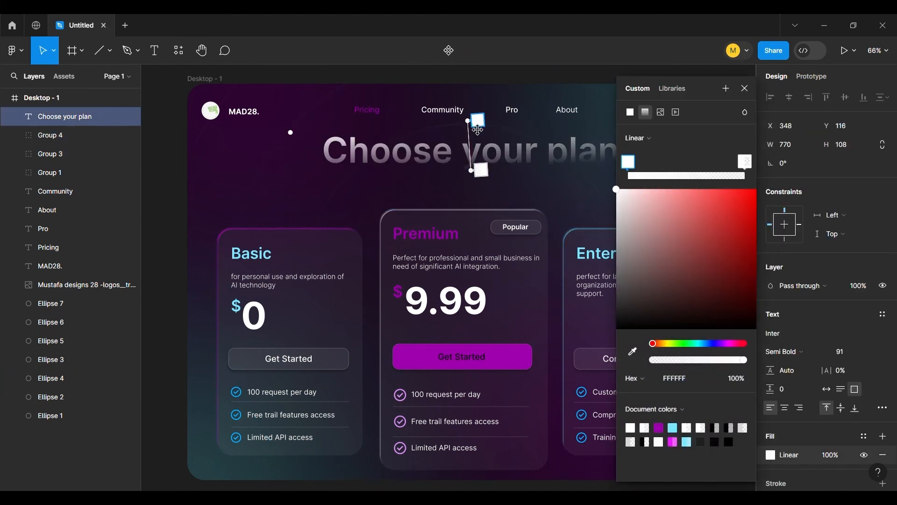
click(659, 427)
click(744, 162)
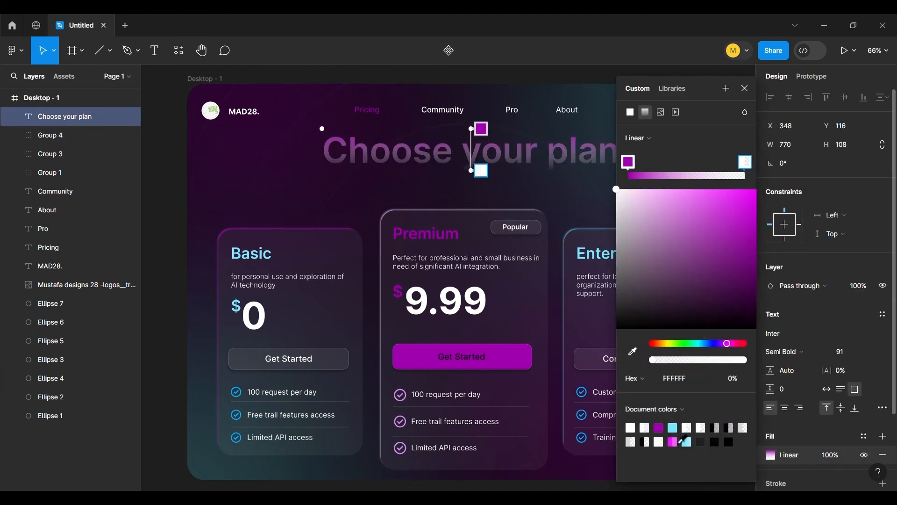
click(672, 427)
click(689, 176)
drag(682, 196, 615, 188)
drag(471, 129, 433, 108)
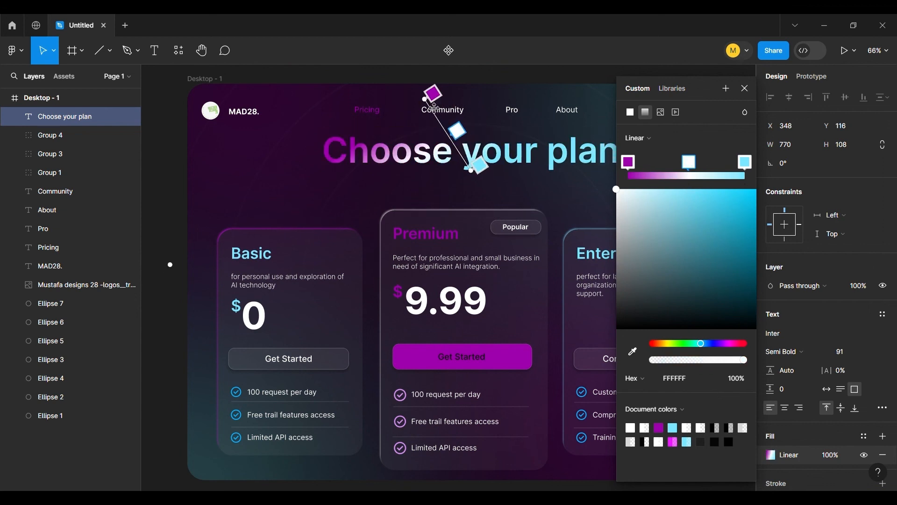
Duplicate the "Choose your plan" heading below itself, change the copy to "Unlock endless possibilites" and widen its text box to 1248.
click(559, 91)
drag(538, 155, 533, 190)
double_click(534, 191)
text(Unlock endless possibilites)
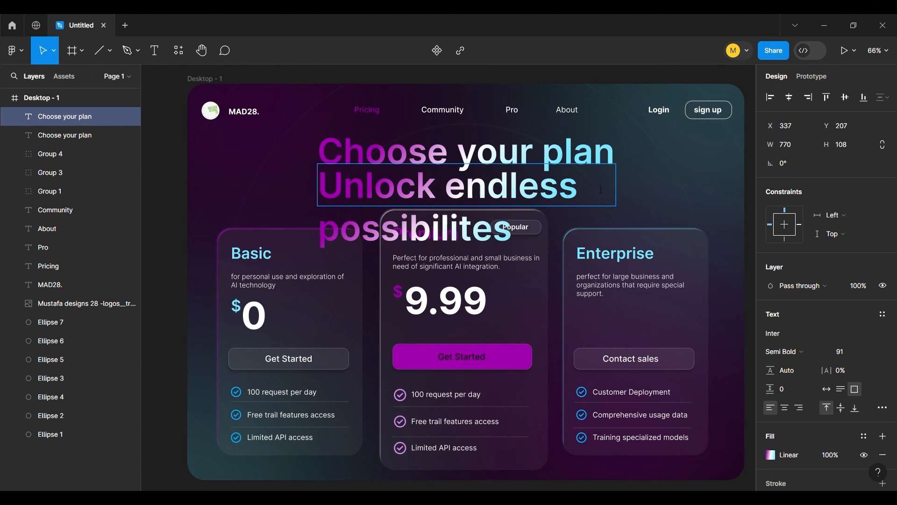
drag(616, 187, 748, 187)
Reduce the subheading's font size to 61 and correct its last word to "possibilities".
double_click(649, 185)
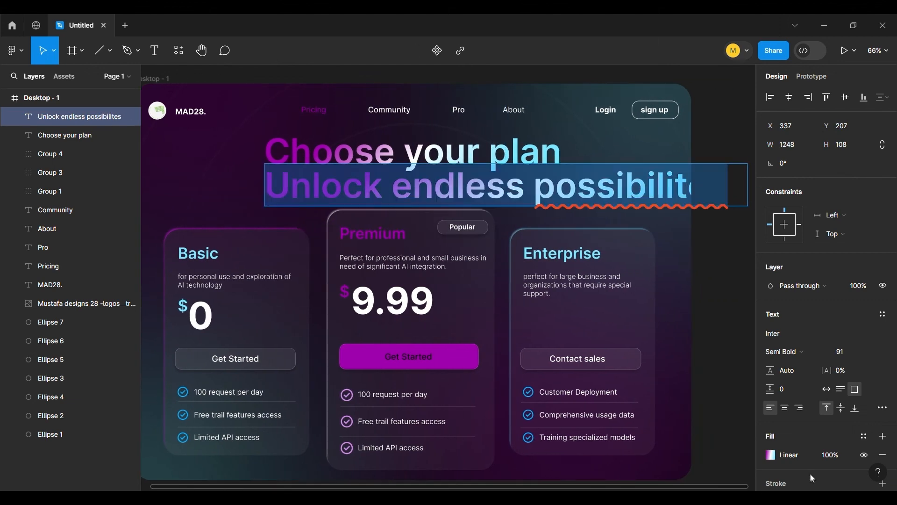
right_click(646, 184)
click(646, 184)
right_click(644, 183)
triple_click(644, 183)
click(840, 351)
key(Down)
key(Down)
key(Down)
key(Down)
key(Down)
key(Down)
key(Down)
key(Down)
key(Down)
key(Down)
key(Down)
key(Down)
key(Down)
key(Down)
key(Down)
key(Down)
key(Down)
key(Down)
key(Down)
key(Down)
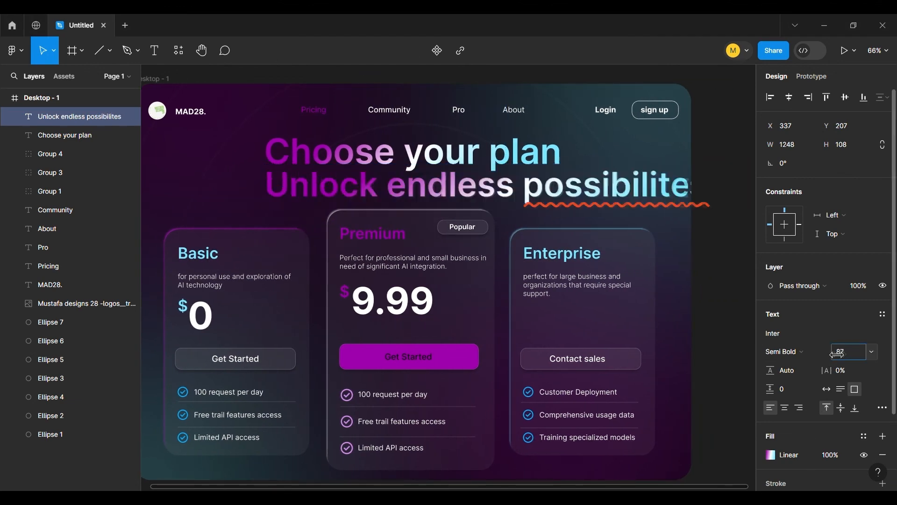
key(Return)
right_click(519, 180)
click(544, 188)
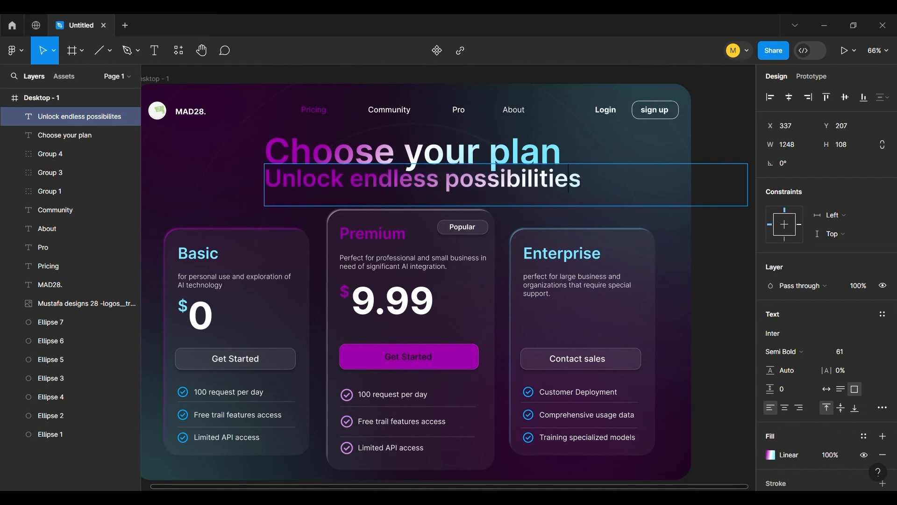
Set the subheading's font size to 45 and change its linear gradient fill to run from white to light blue.
drag(848, 354, 840, 354)
click(770, 454)
click(749, 425)
Move the subheading to about X 444, Y 238, centred beneath the heading, and set its font weight to Regular.
click(79, 116)
drag(517, 186, 559, 197)
click(802, 352)
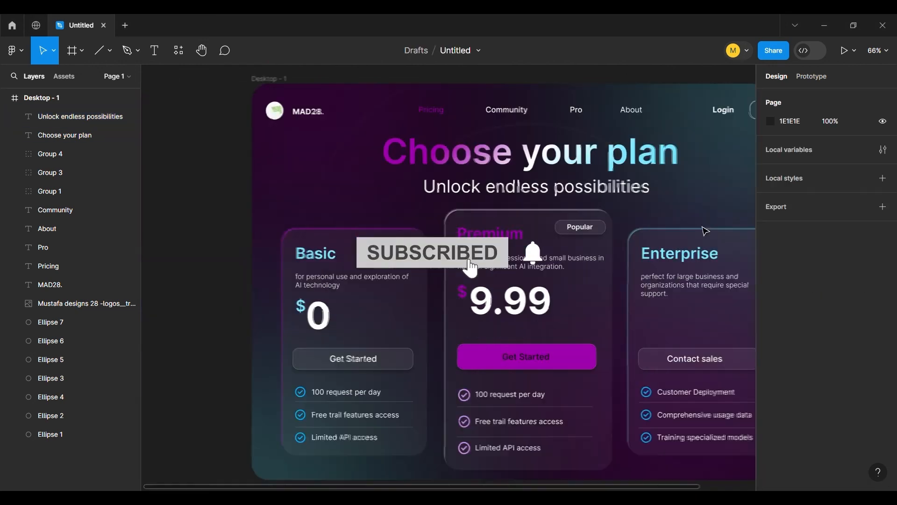
ctrl+scroll(449, 276, down, 2)
click(80, 117)
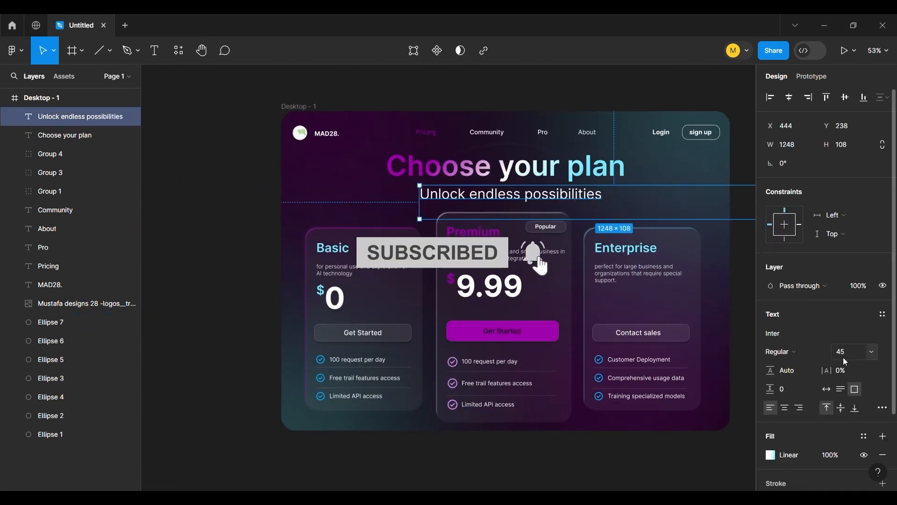